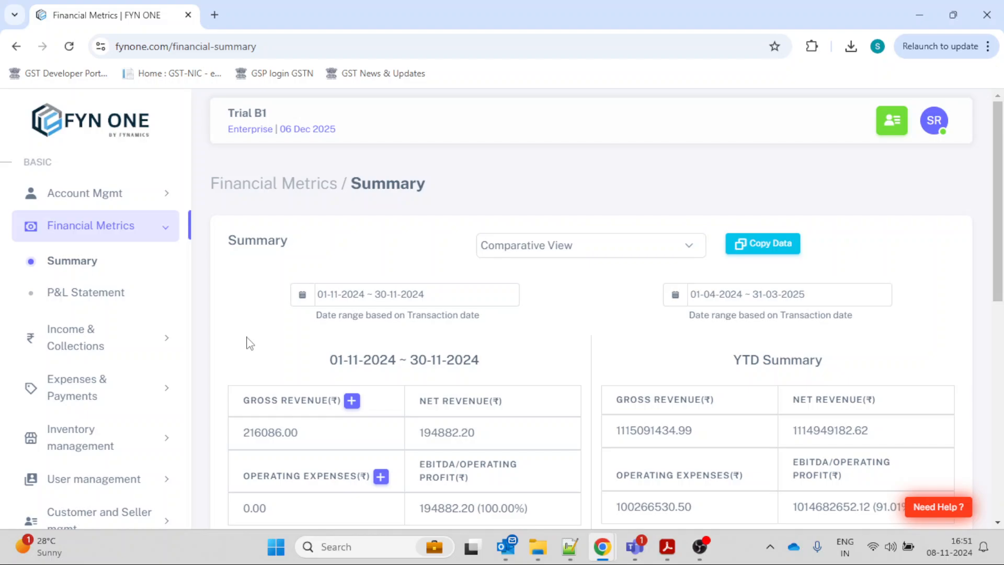
# Open the created invoices list and bring up the single-copy PDF download options for the first bill.
pyautogui.click(162, 345)
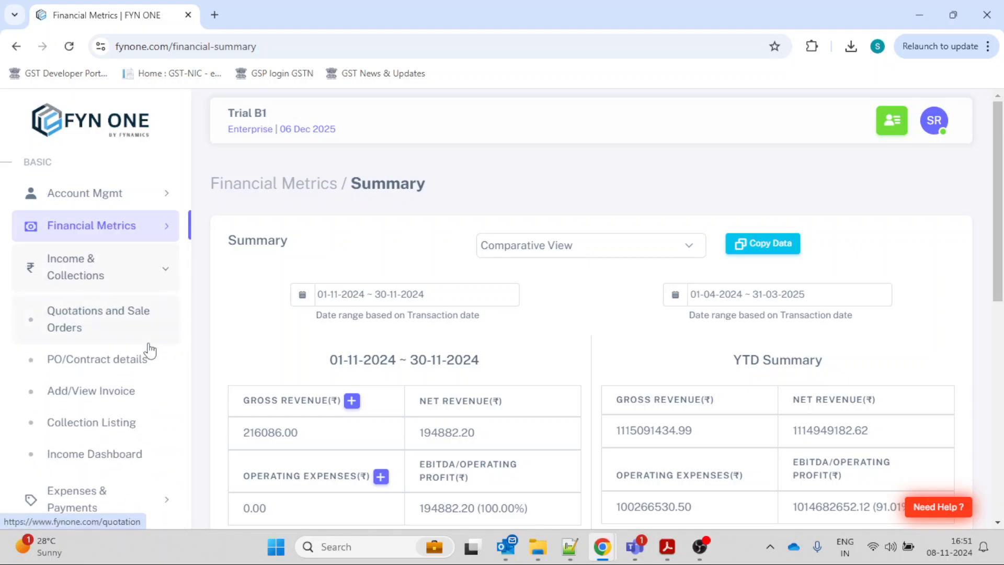
pyautogui.click(121, 393)
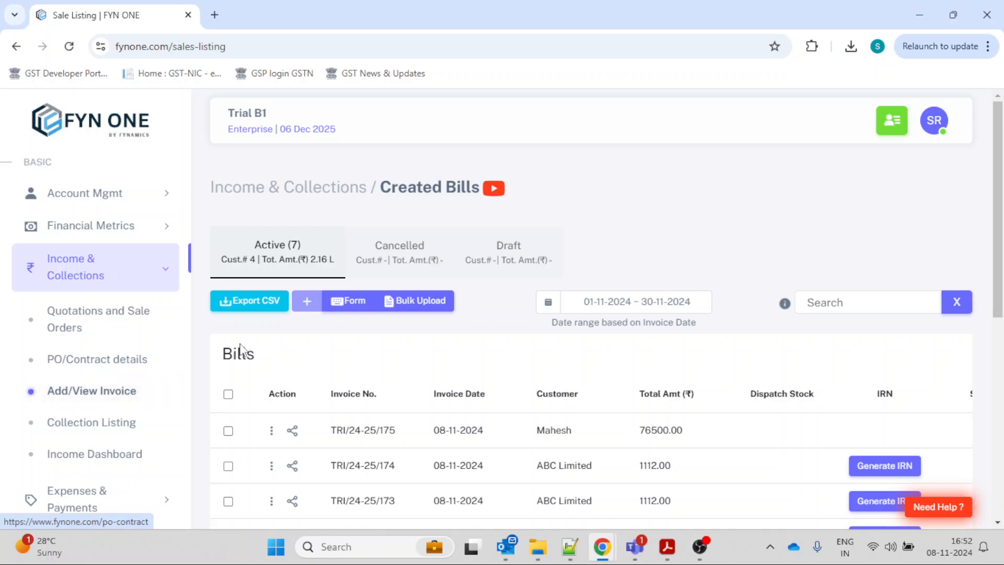
pyautogui.scroll(-1, 240, 351)
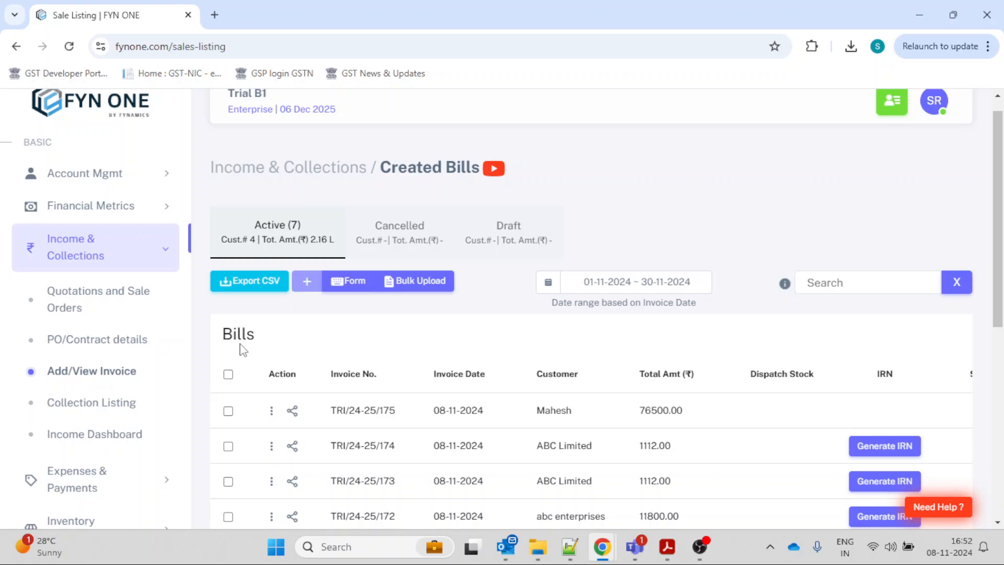
pyautogui.click(272, 411)
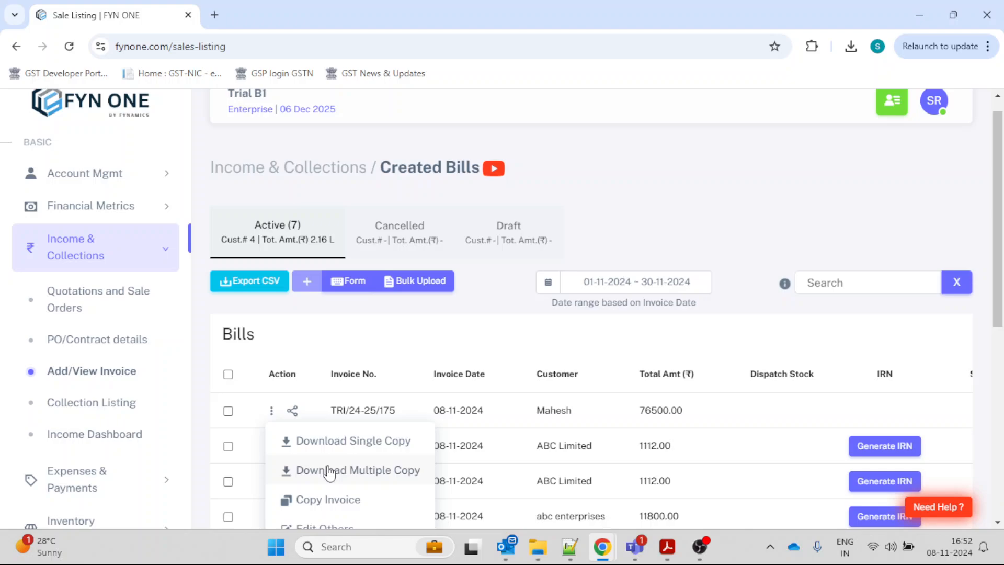
pyautogui.click(320, 442)
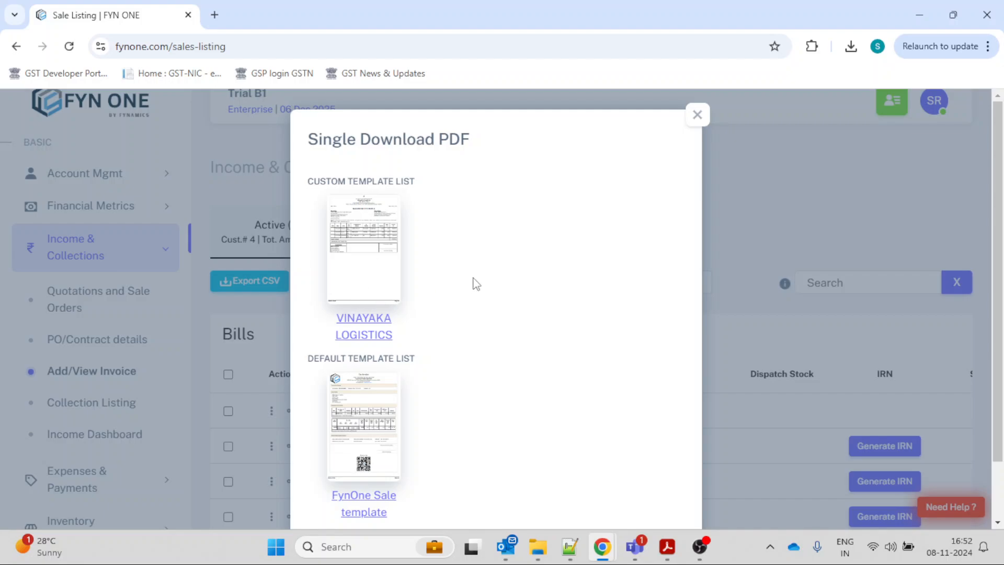
# Examine the custom and default PDF templates offered for the single-copy download, including the note, and close the dialog.
pyautogui.scroll(-1, 476, 284)
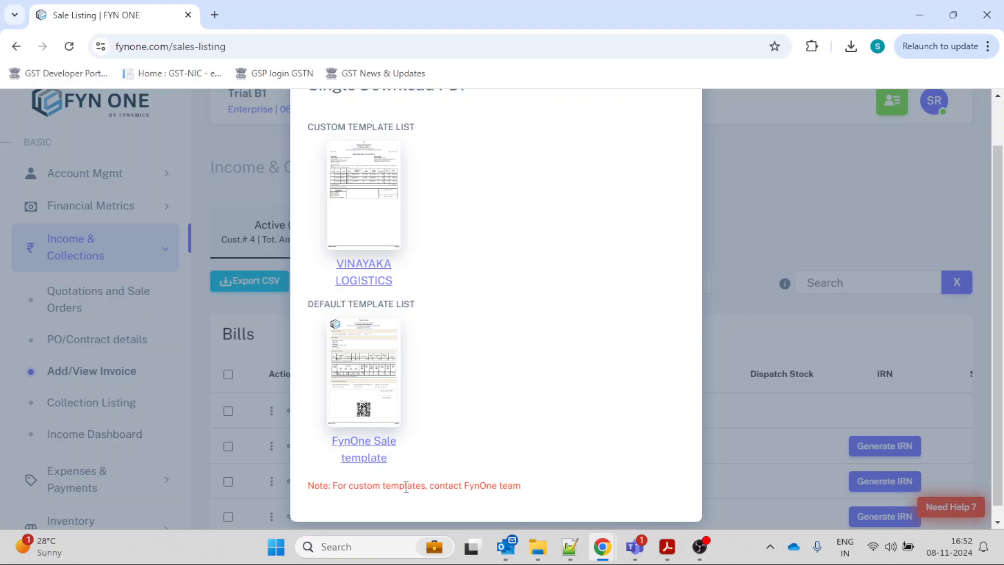
pyautogui.scroll(1, 471, 438)
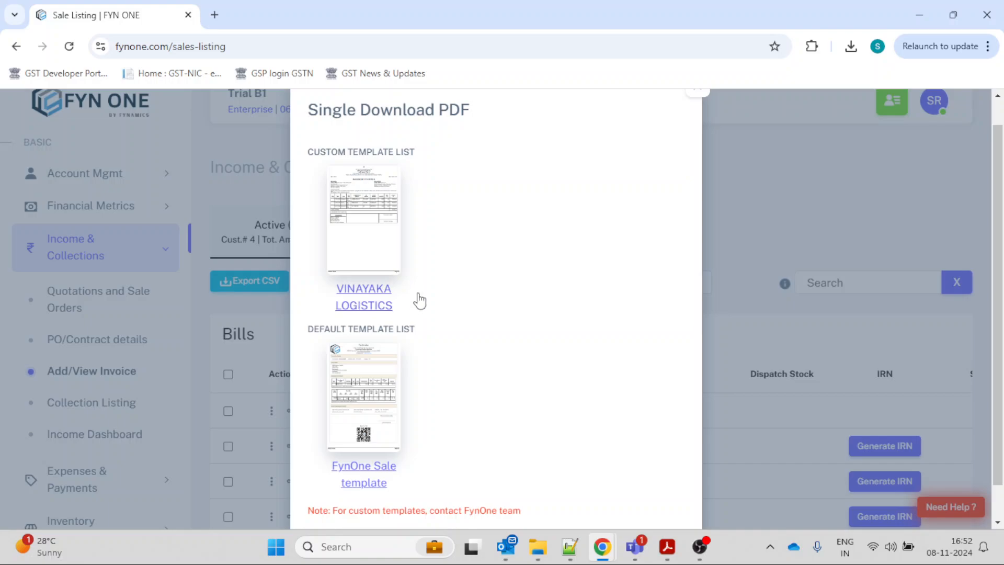
pyautogui.scroll(1, 615, 190)
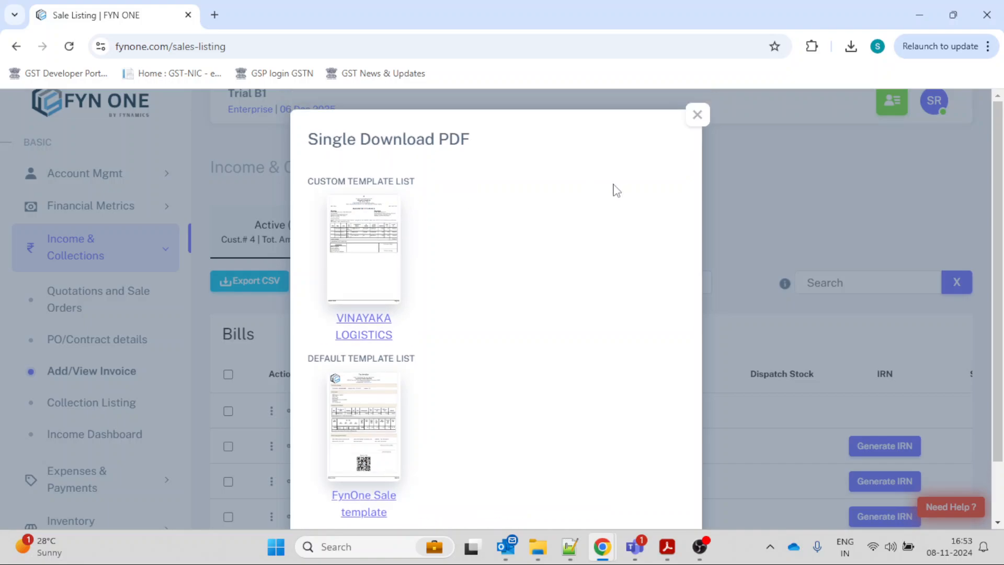
pyautogui.scroll(-1, 515, 314)
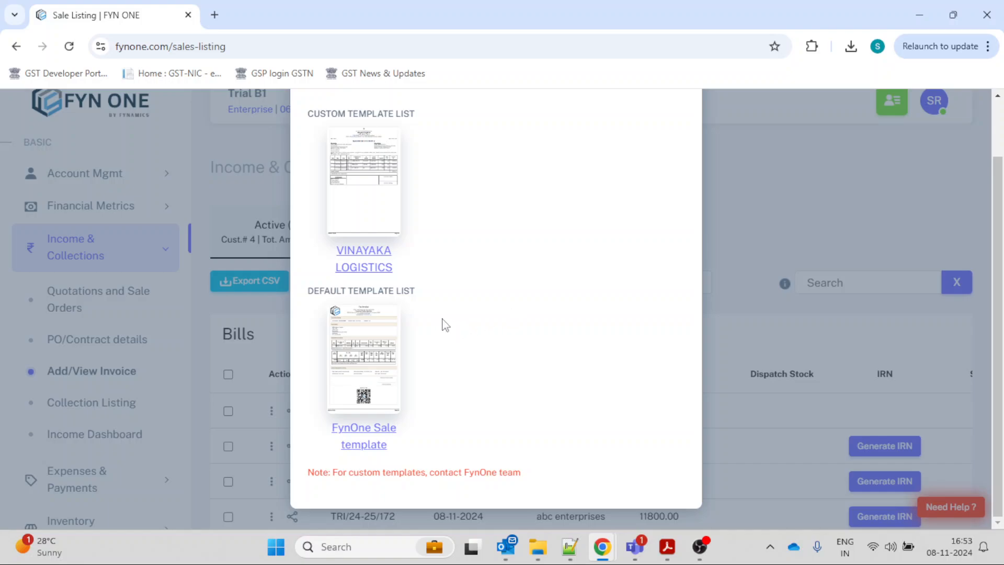
pyautogui.scroll(1, 444, 324)
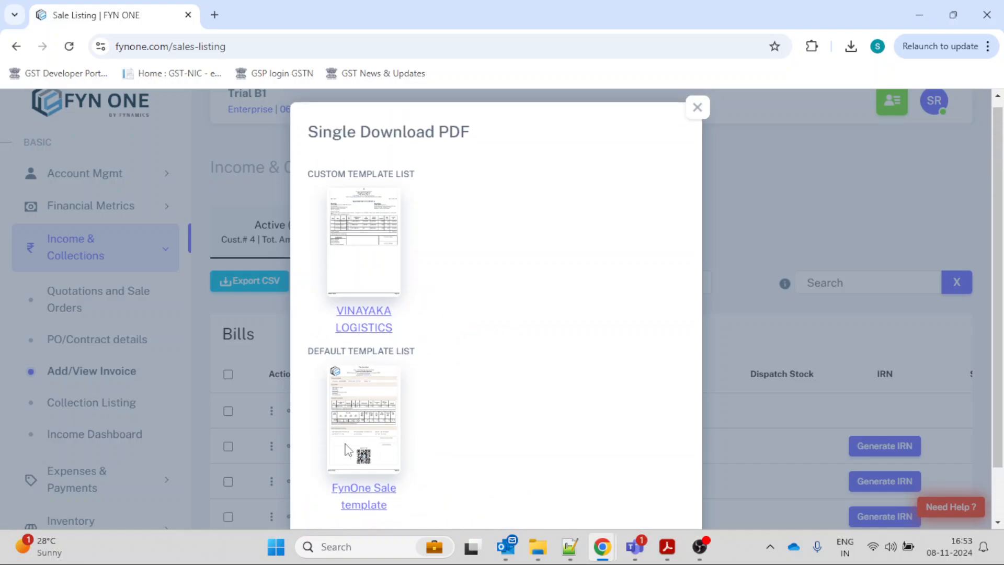
pyautogui.click(697, 115)
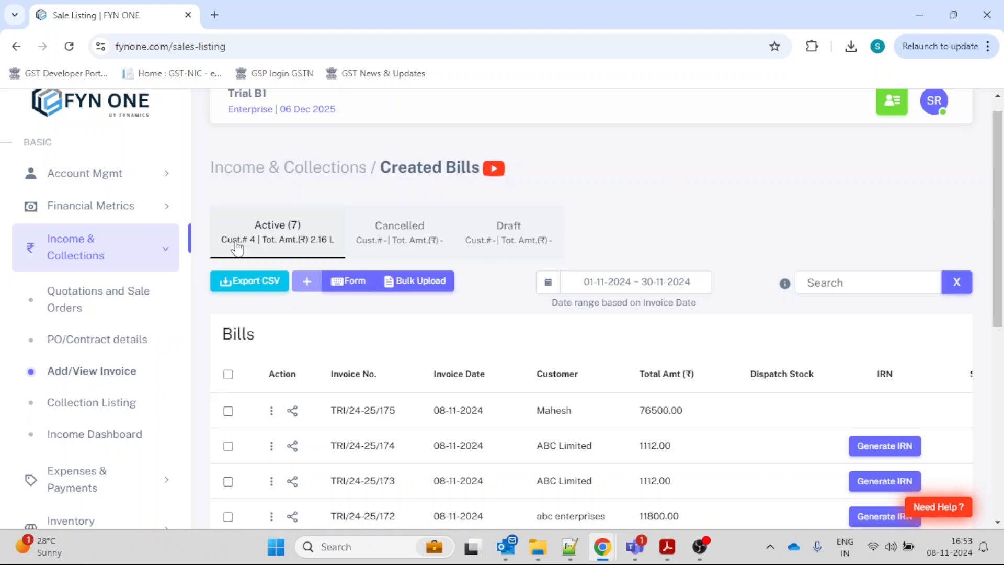
# Open the Invoice Custom Field section of the account's income settings, reloading the page.
pyautogui.click(112, 190)
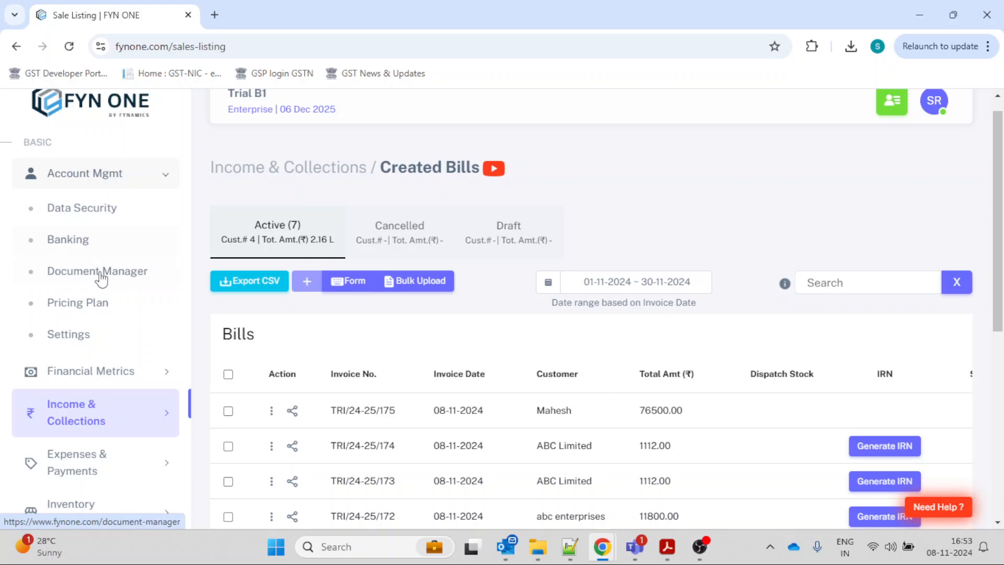
pyautogui.click(96, 337)
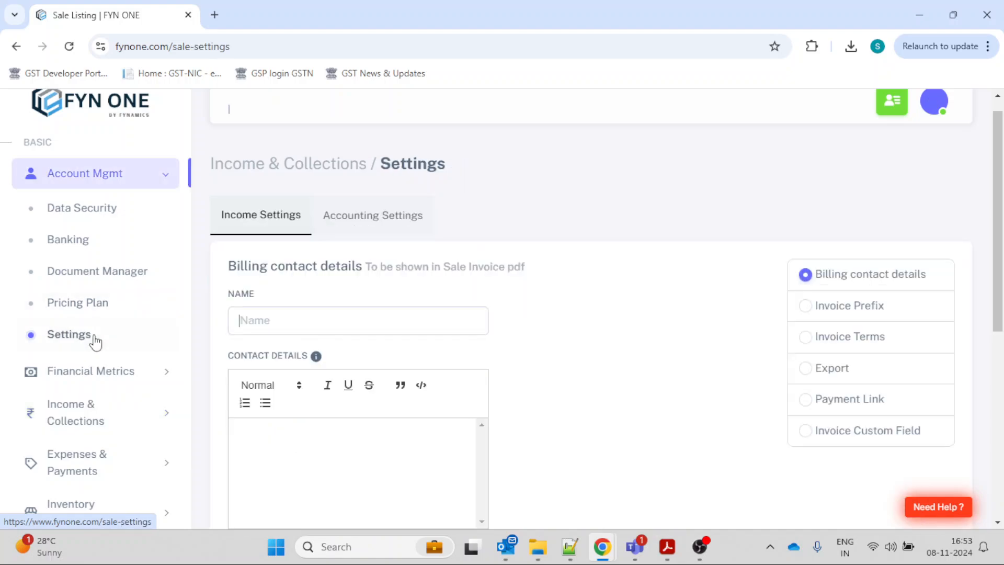
pyautogui.click(810, 436)
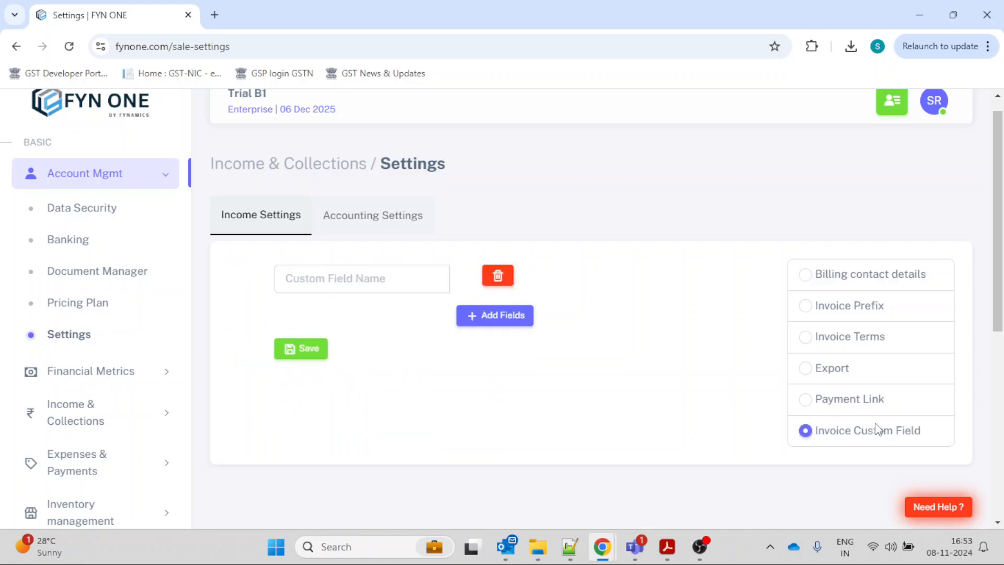
pyautogui.scroll(1, 749, 406)
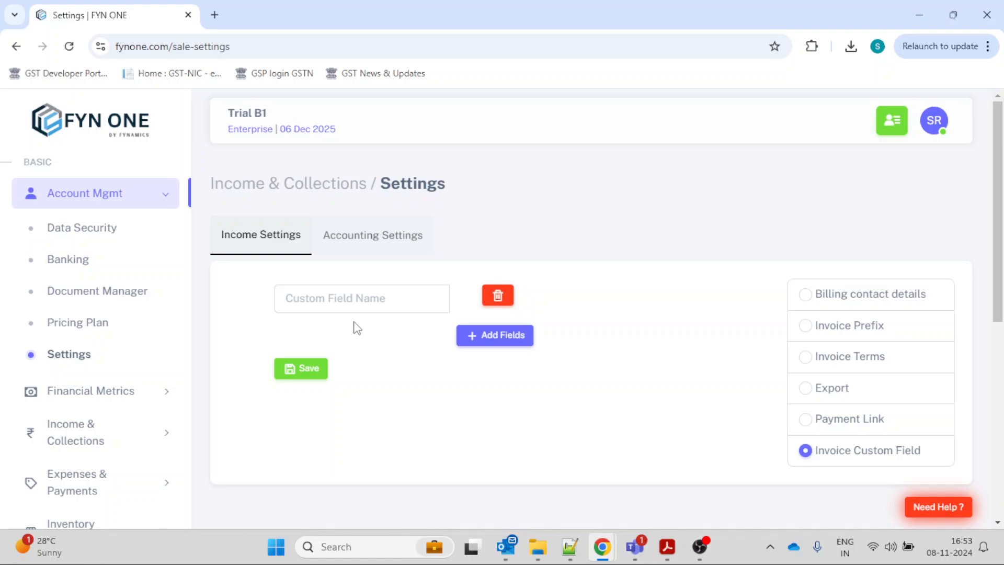
pyautogui.press('F5')
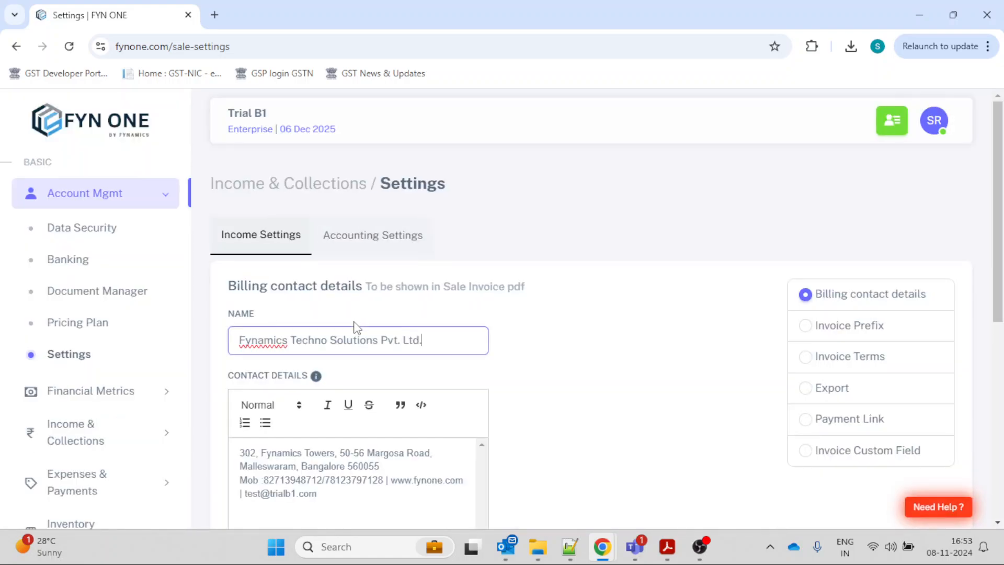
pyautogui.click(806, 450)
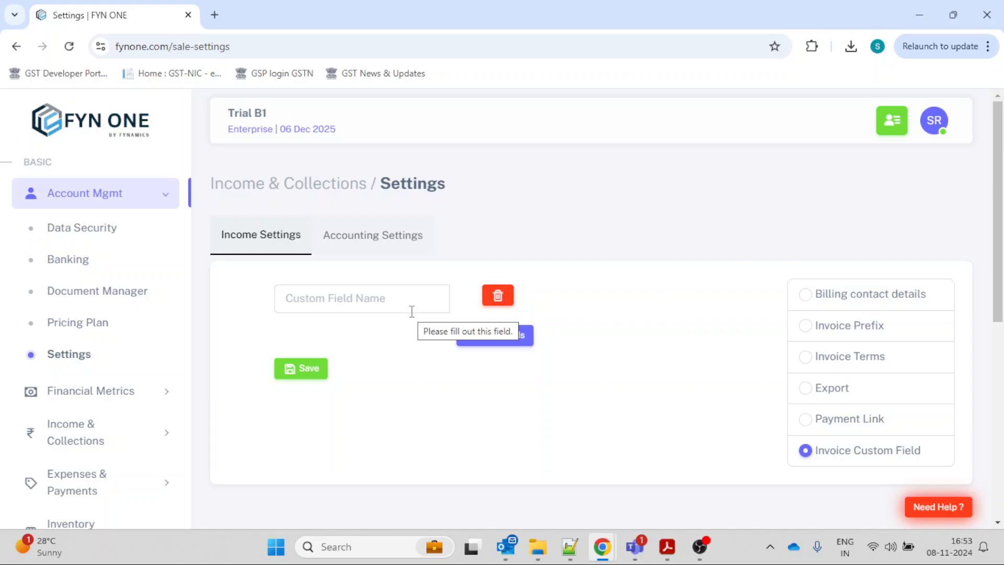
# Add two invoice custom fields named Batch and Location and save them.
pyautogui.click(331, 301)
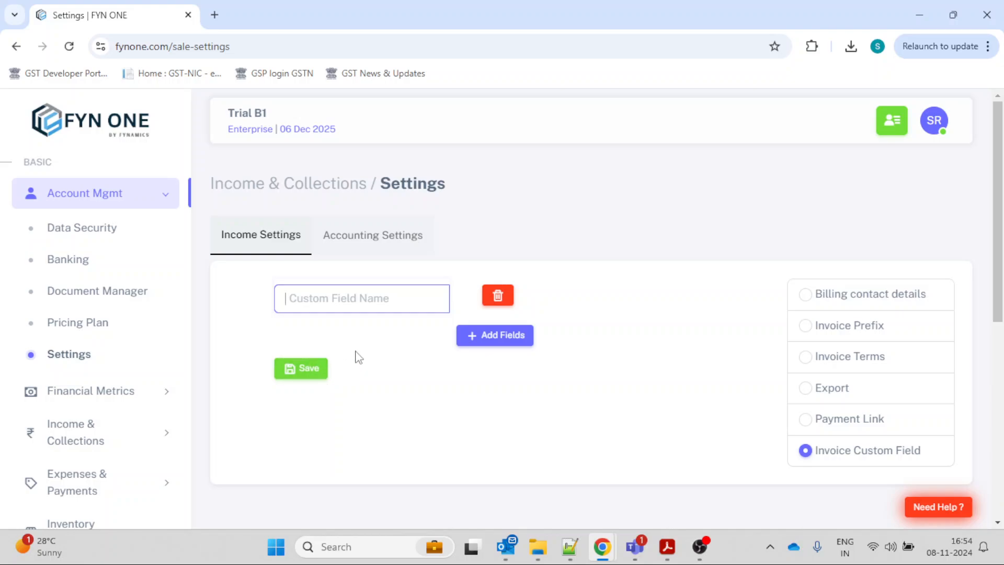
pyautogui.write('Ba')
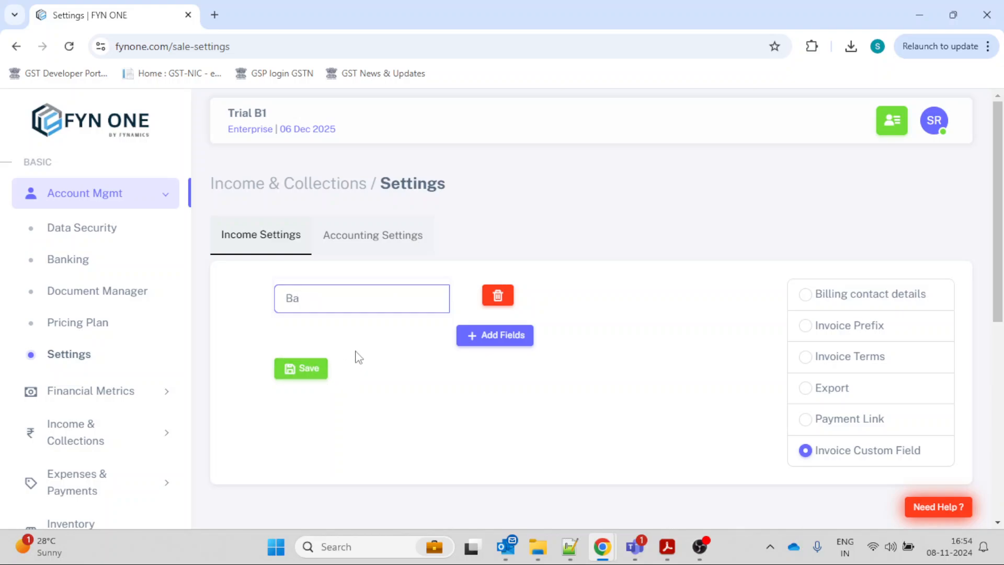
pyautogui.write('tch')
pyautogui.click(493, 339)
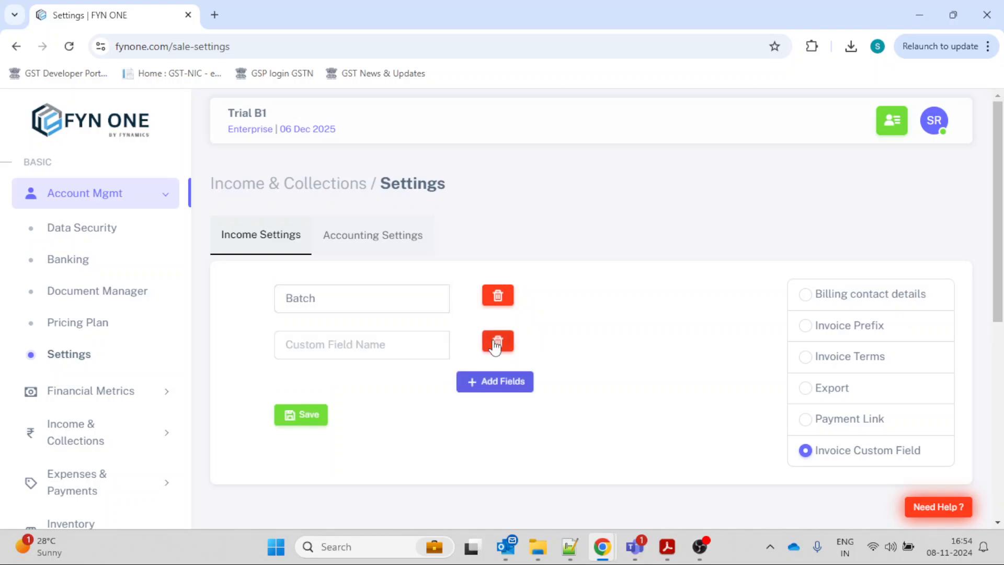
pyautogui.click(408, 335)
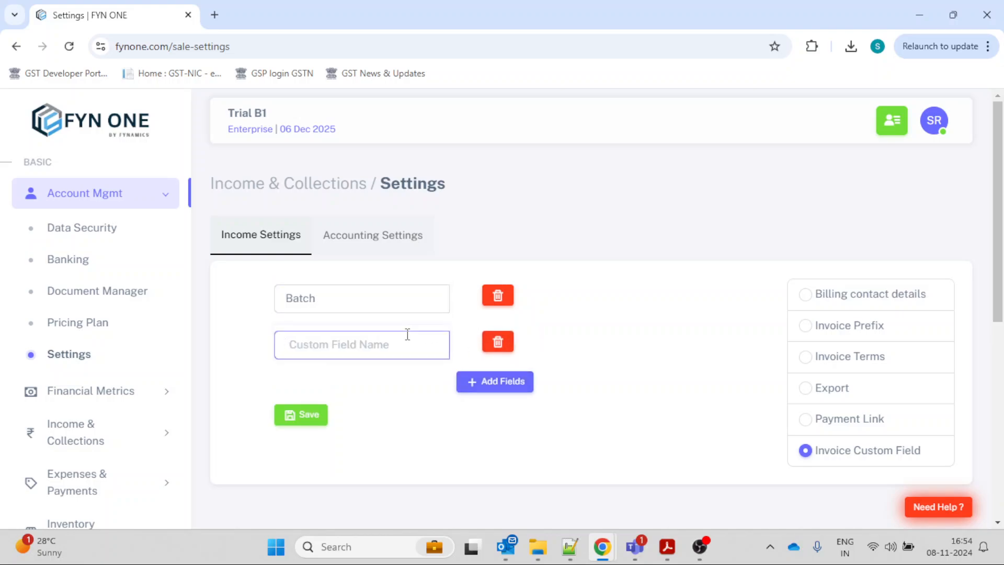
pyautogui.write('Location')
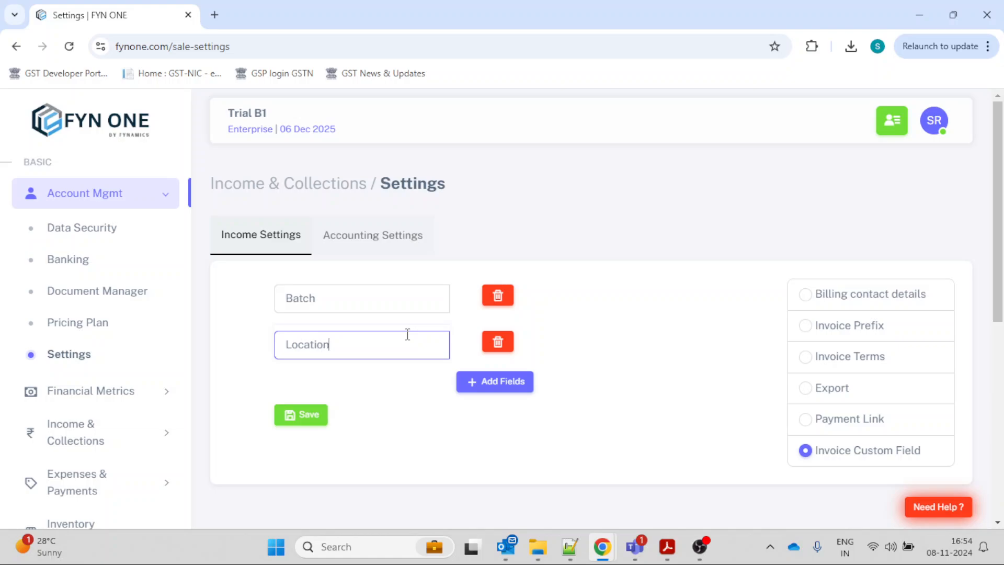
pyautogui.click(314, 413)
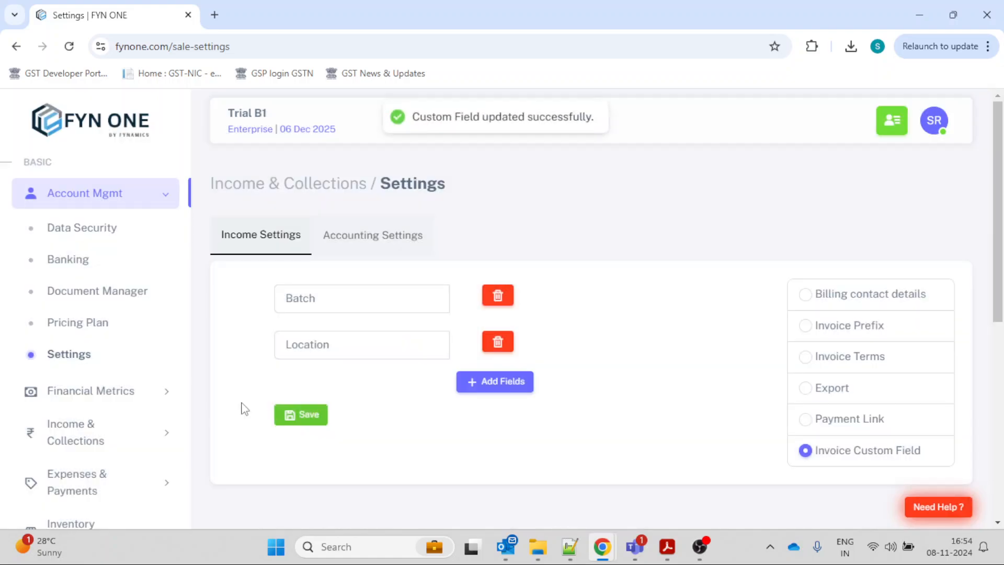
# Start a new sale invoice form, enable its Custom Invoice Fields section and add one extra blank field row.
pyautogui.click(146, 425)
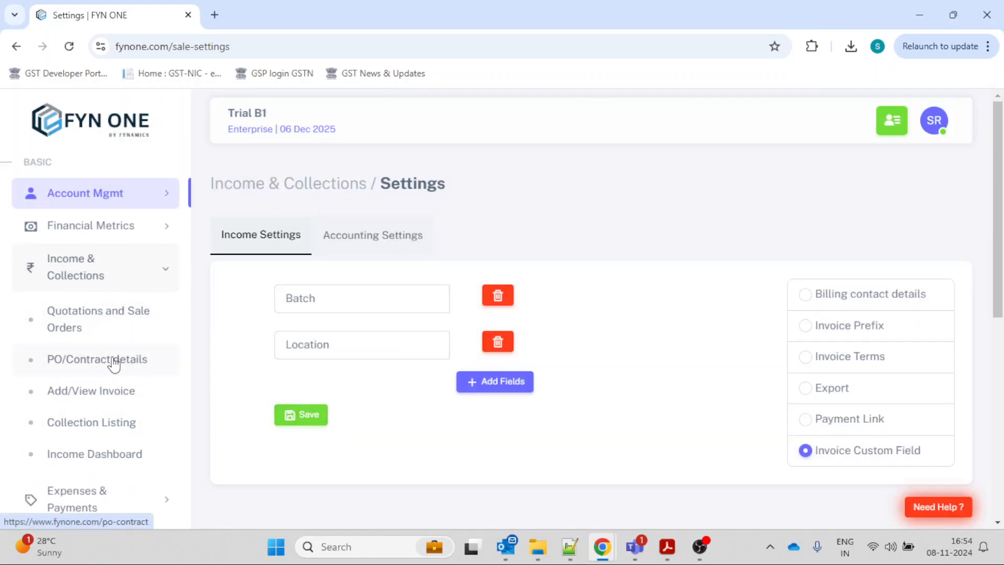
pyautogui.click(116, 390)
pyautogui.click(350, 306)
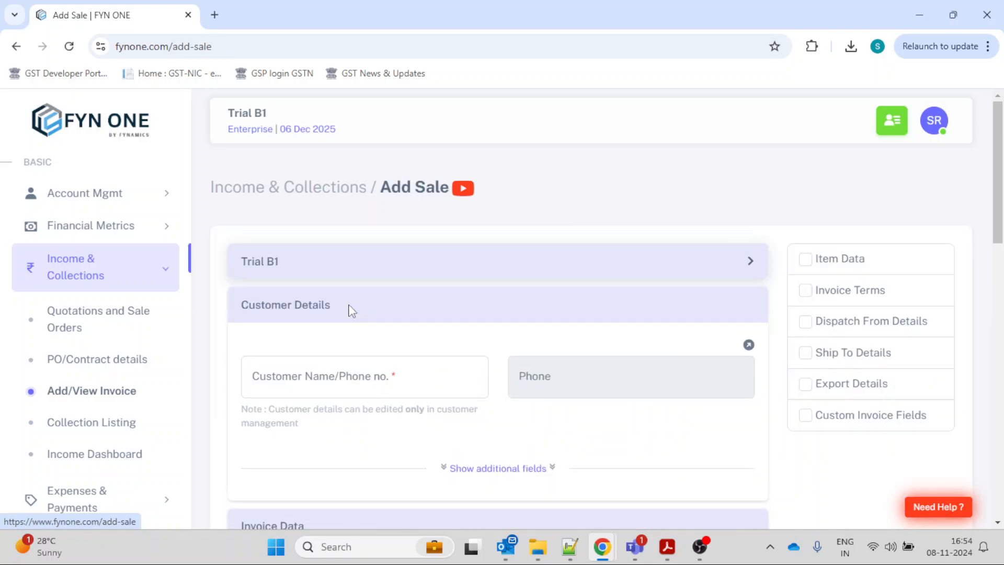
pyautogui.scroll(-1, 366, 306)
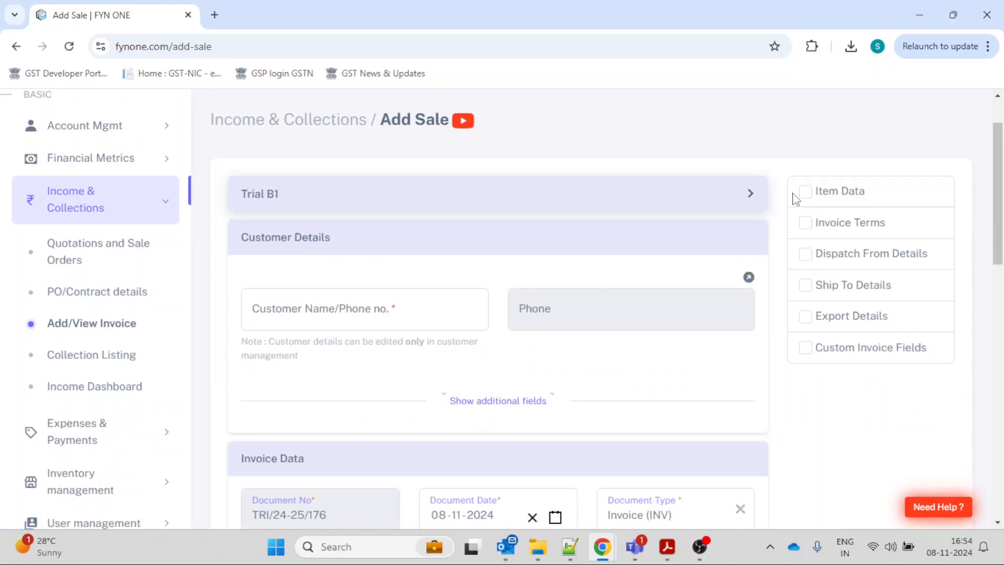
pyautogui.click(806, 347)
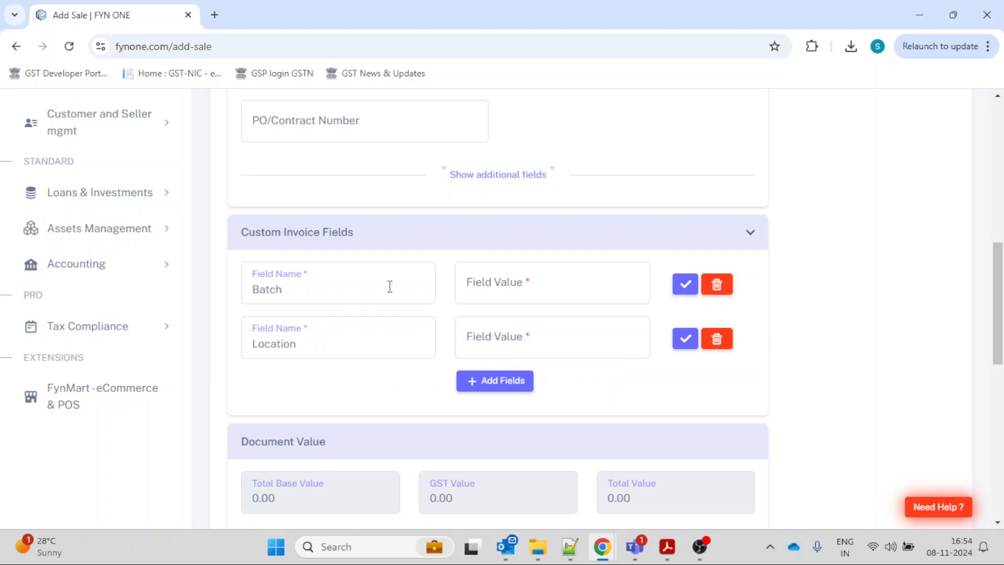
pyautogui.click(500, 388)
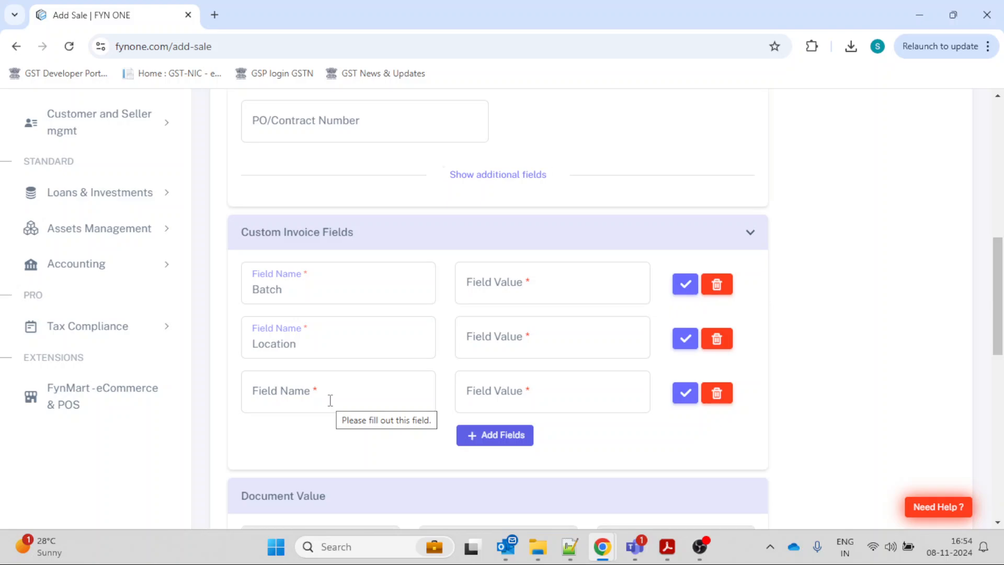
# Open the sale invoice listing and examine the Bills table's columns, including allocation center, income type and income sub type.
pyautogui.scroll(4, 330, 400)
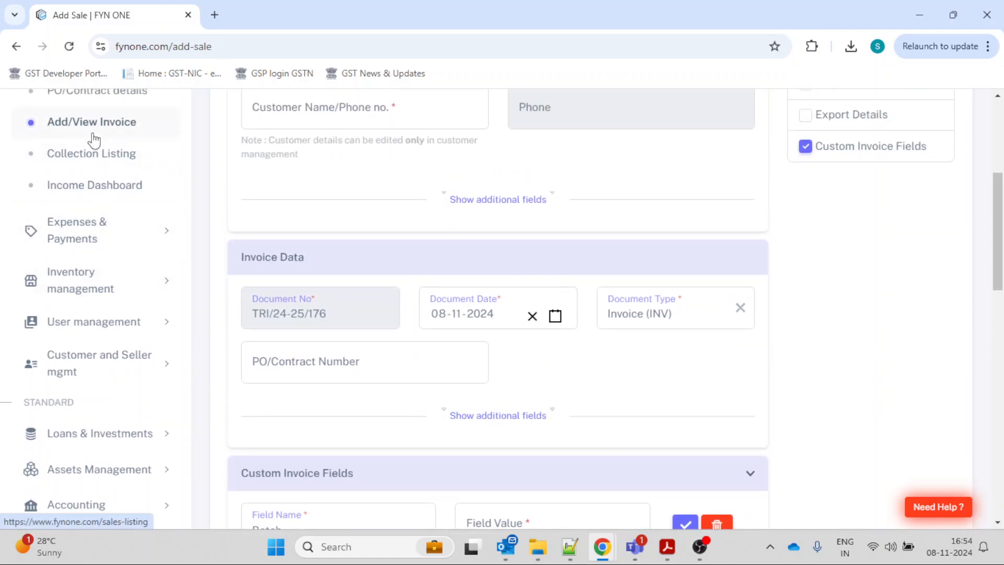
pyautogui.click(94, 141)
pyautogui.scroll(2, 571, 321)
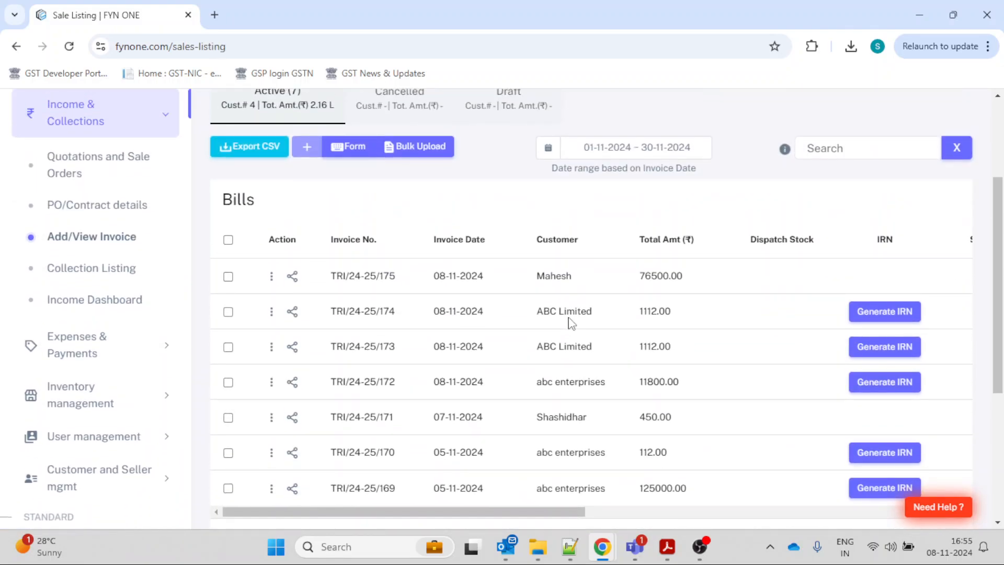
pyautogui.scroll(-1, 572, 323)
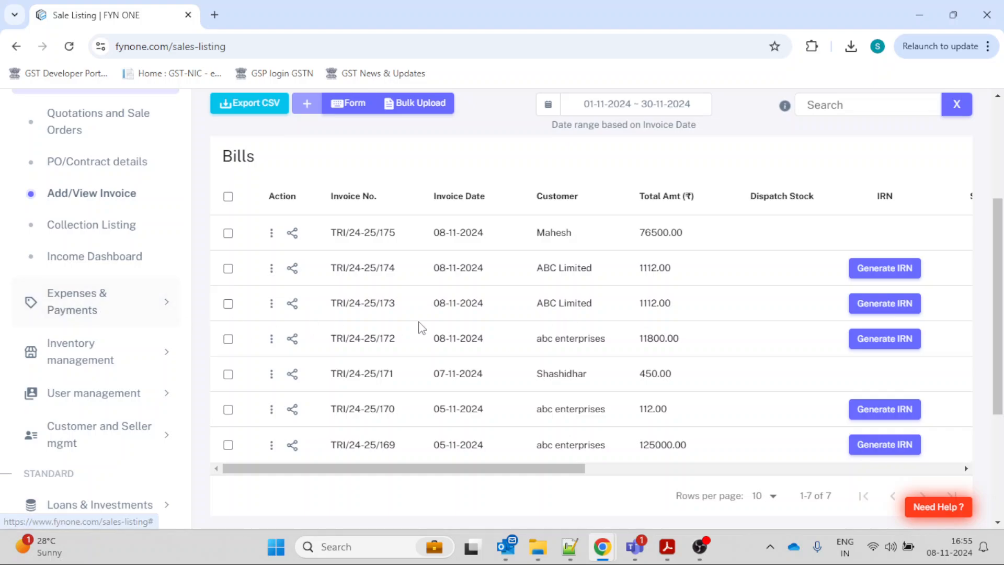
pyautogui.hscroll(10, 427, 327)
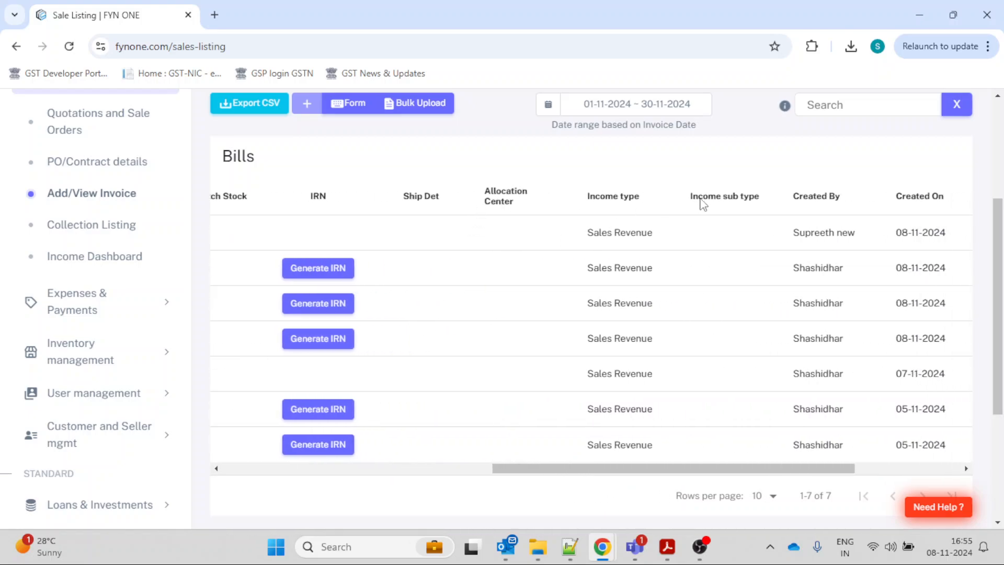
pyautogui.hscroll(-10, 614, 338)
pyautogui.scroll(4, 613, 338)
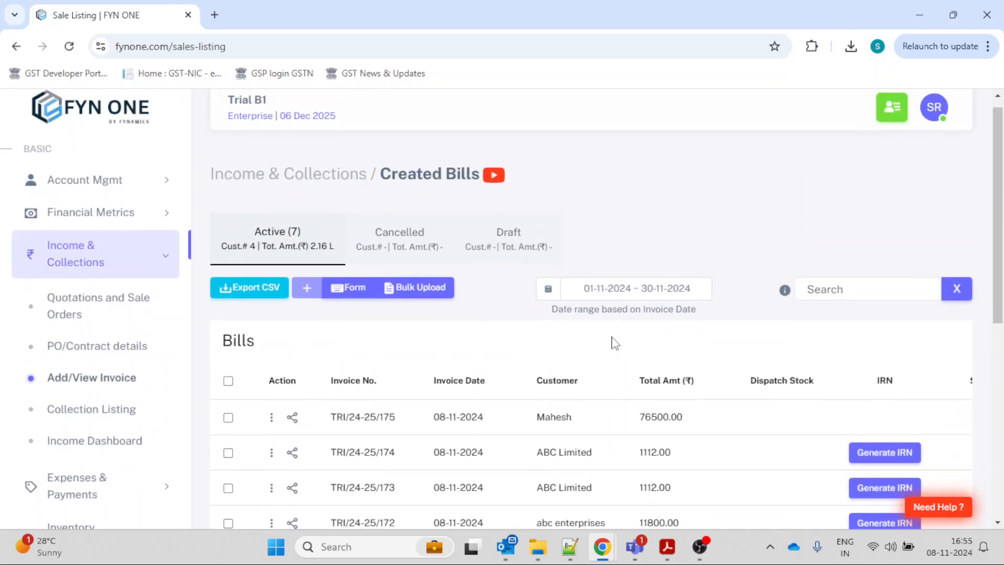
pyautogui.scroll(-1, 523, 228)
pyautogui.scroll(-3, 464, 153)
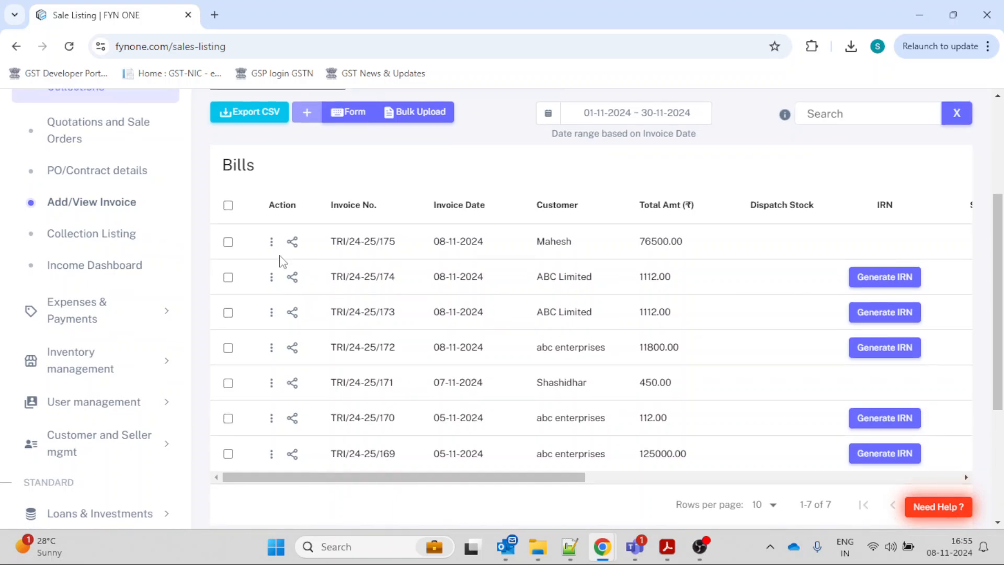
# Set the allocation centre of the first listed sale bill to General Income through Edit Others and check its column in the Bills table.
pyautogui.click(272, 242)
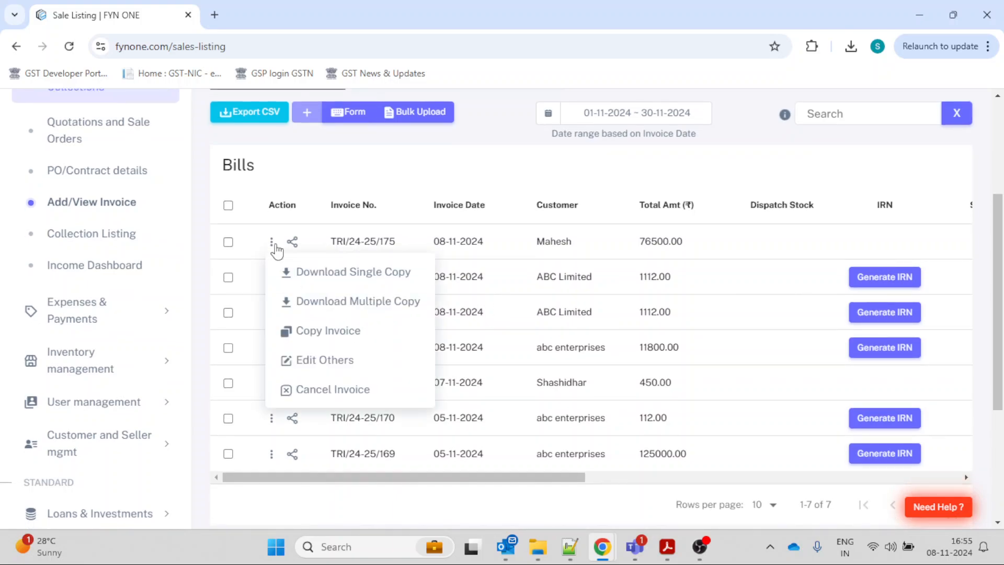
pyautogui.click(338, 367)
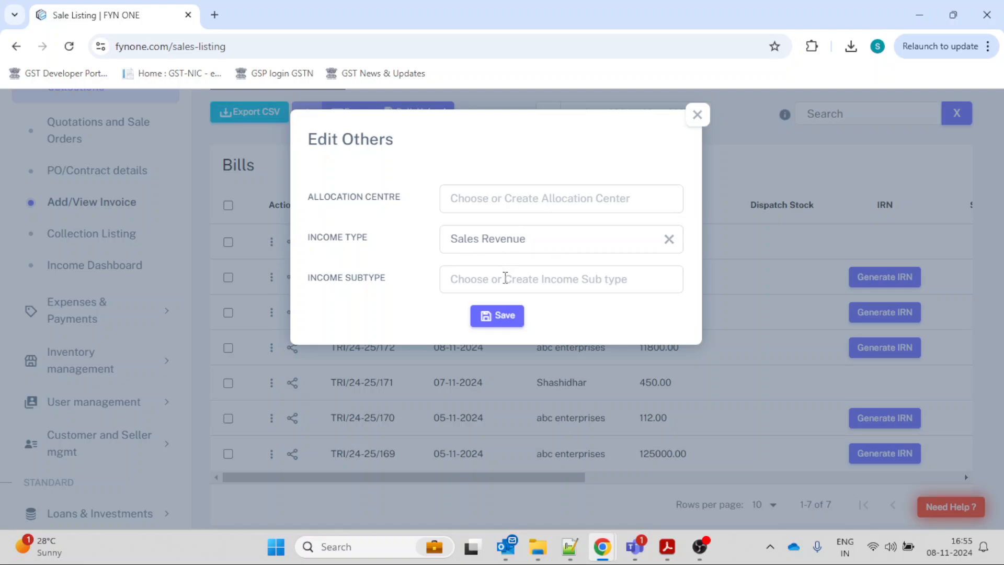
pyautogui.click(547, 203)
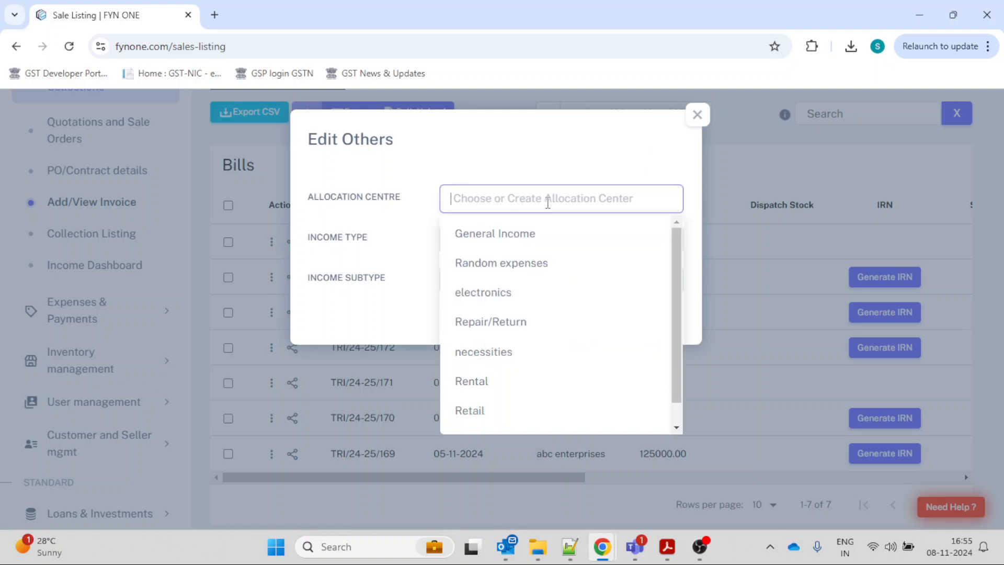
pyautogui.click(547, 234)
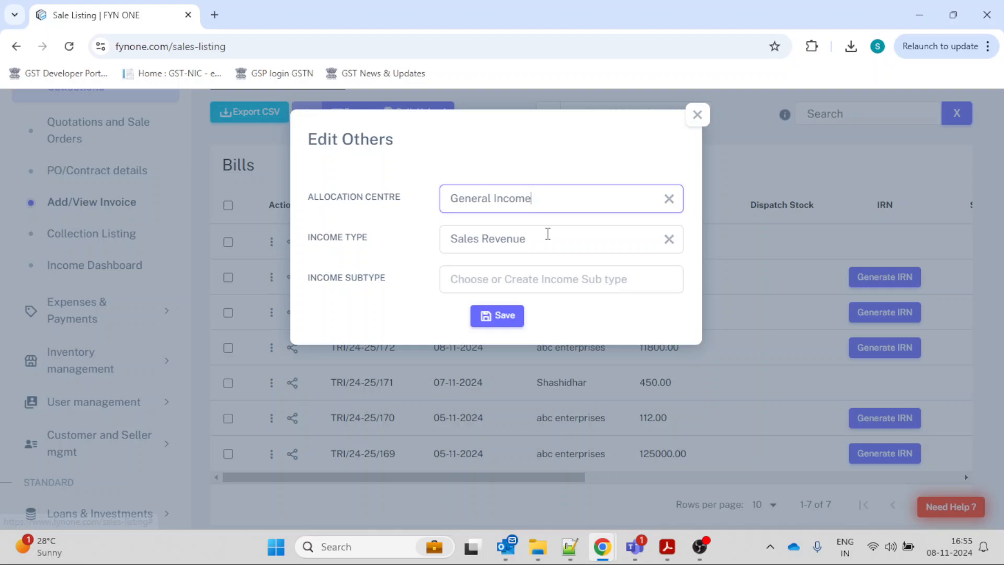
pyautogui.click(521, 310)
pyautogui.hscroll(10, 518, 329)
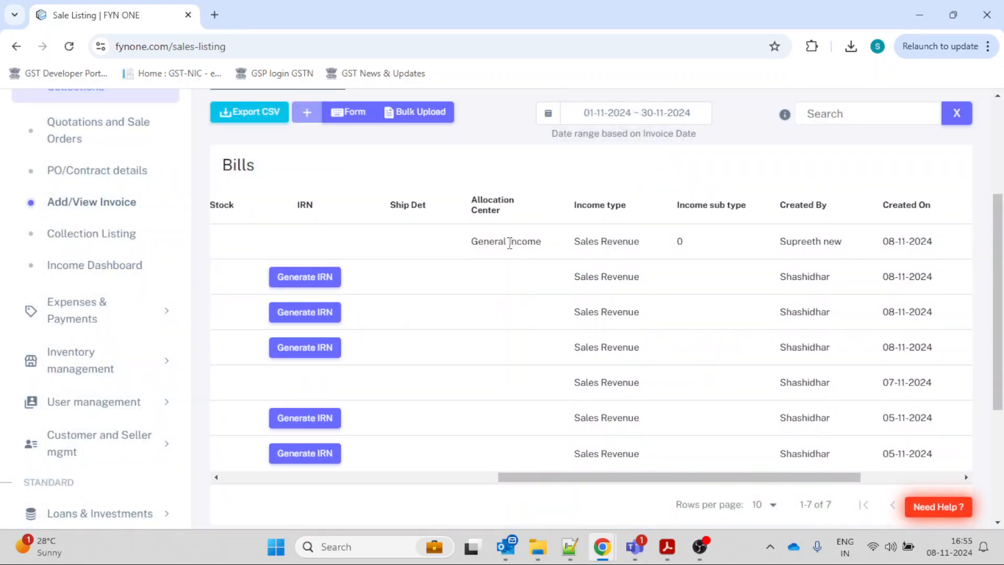
pyautogui.hscroll(-10, 510, 243)
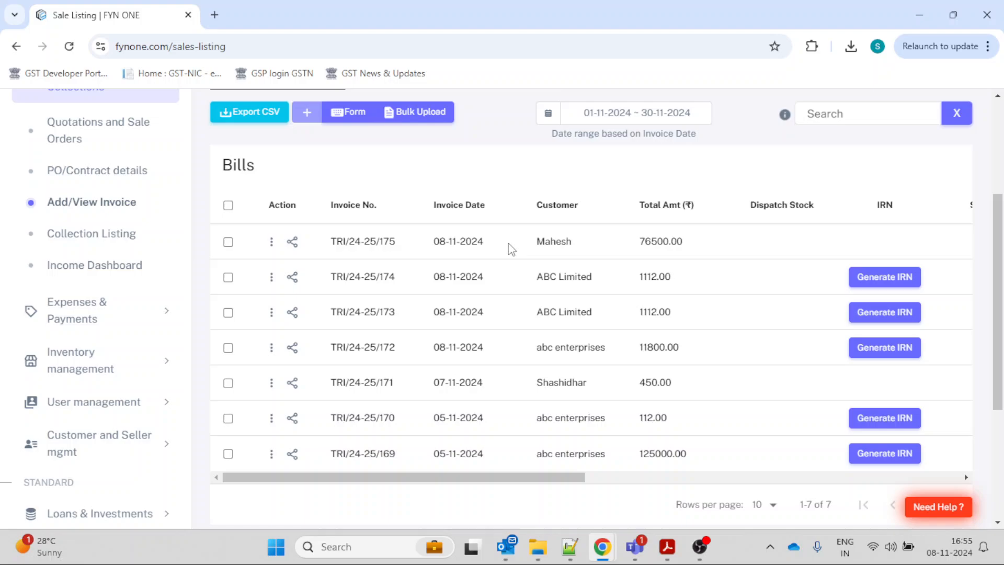
# Open the invoice listing under Expenses & Payments and look over its Bills section.
pyautogui.click(99, 319)
pyautogui.click(99, 205)
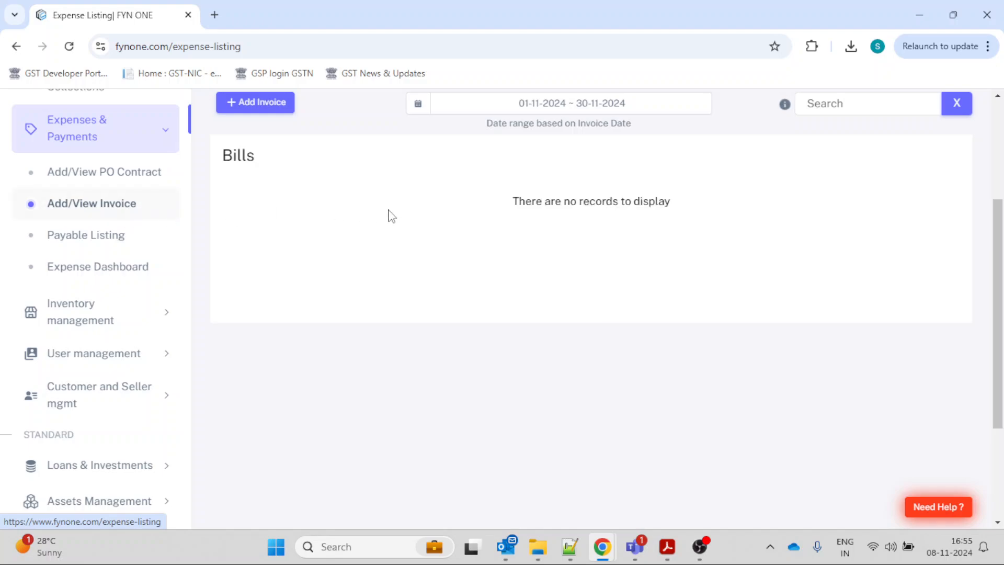
pyautogui.scroll(1, 398, 215)
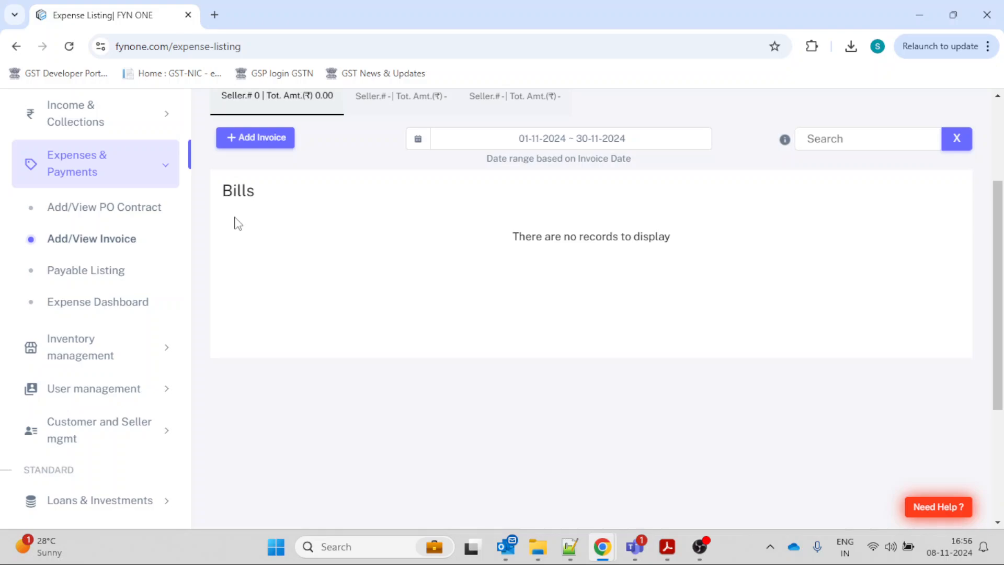
# Review the User management pages for users, user groups and third party users, ending on the Third Party User listing.
pyautogui.click(137, 395)
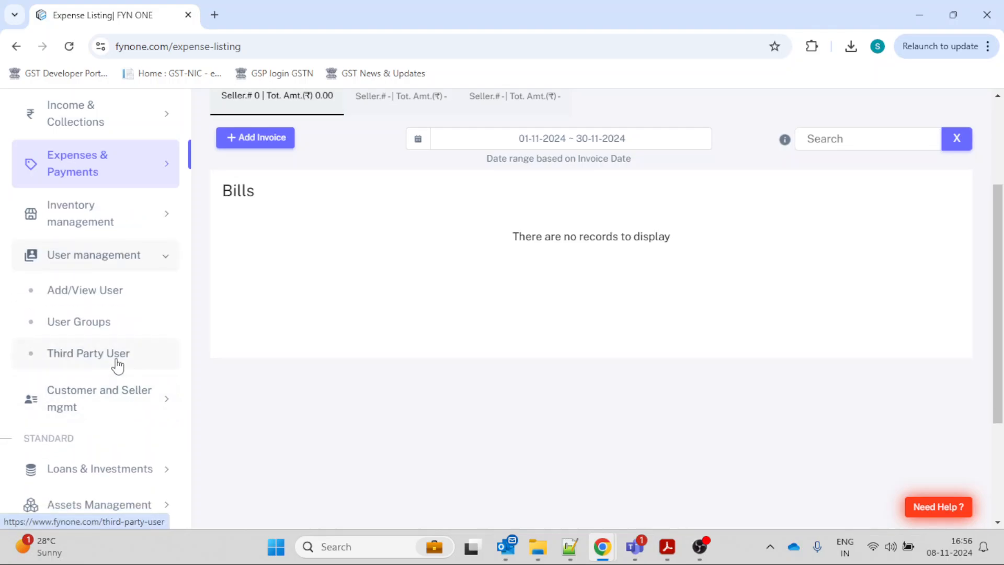
pyautogui.click(116, 361)
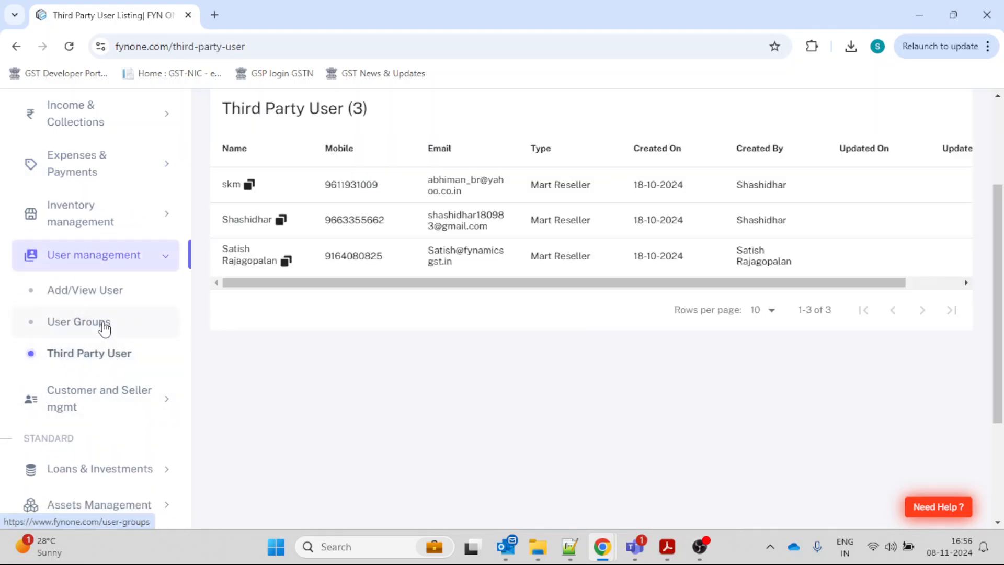
pyautogui.click(97, 296)
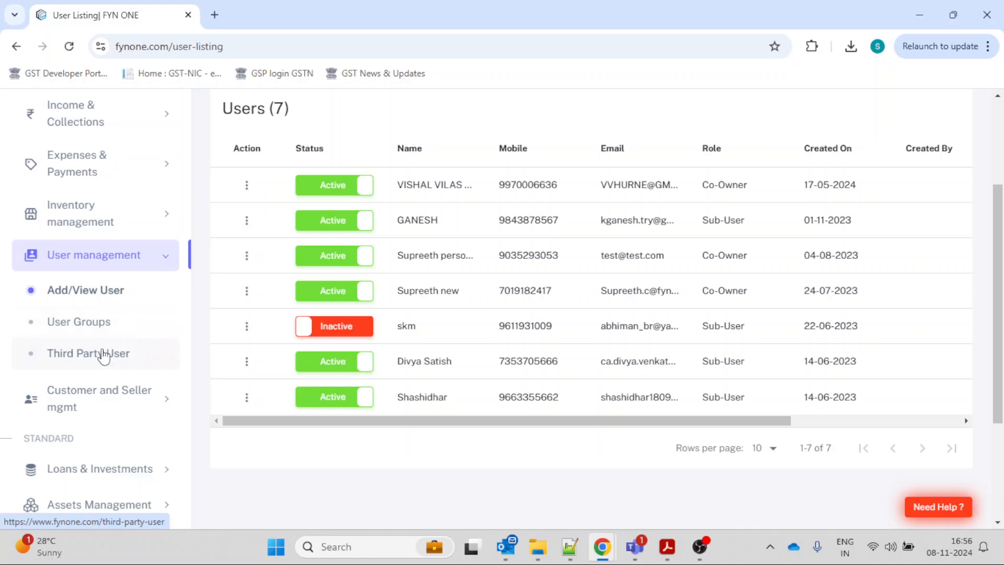
pyautogui.click(95, 322)
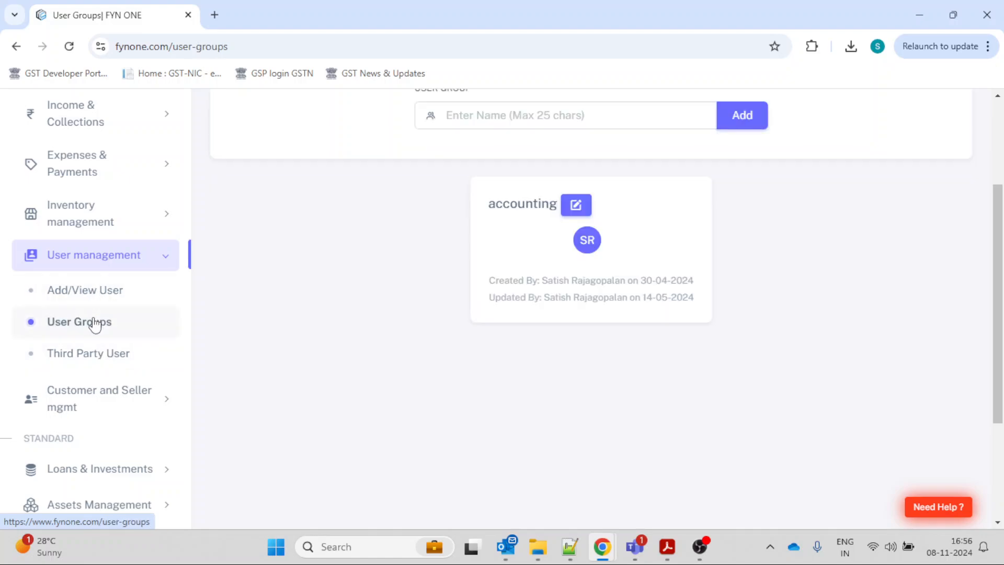
pyautogui.click(106, 354)
pyautogui.scroll(4, 280, 166)
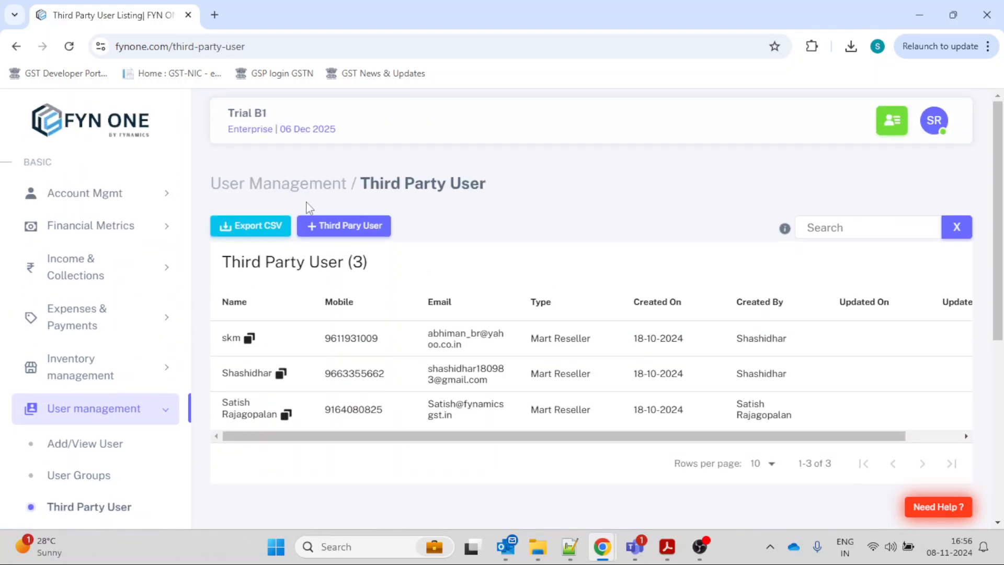
# Start adding a third party user of type Mart Reseller and enter the user's mobile number.
pyautogui.click(330, 226)
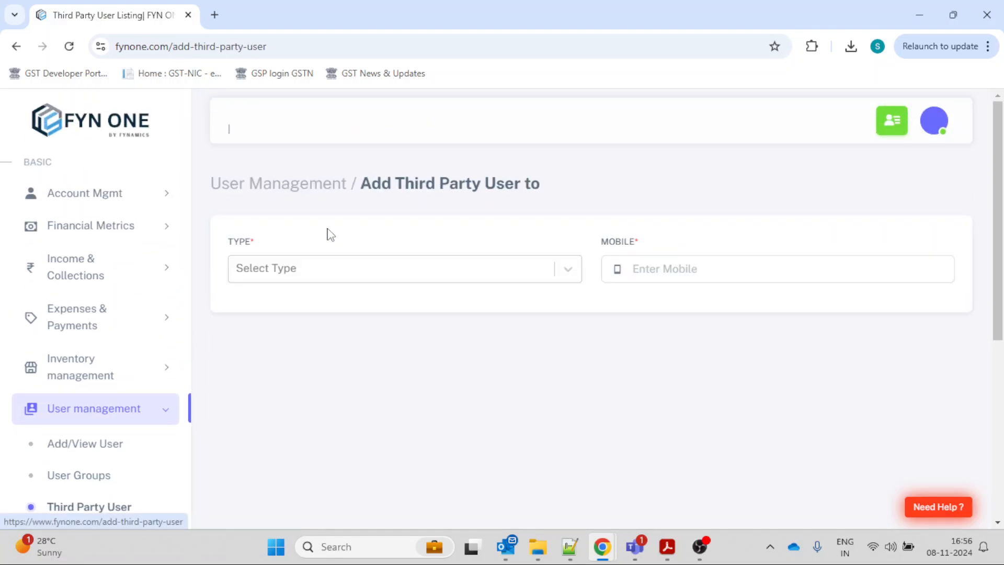
pyautogui.click(343, 276)
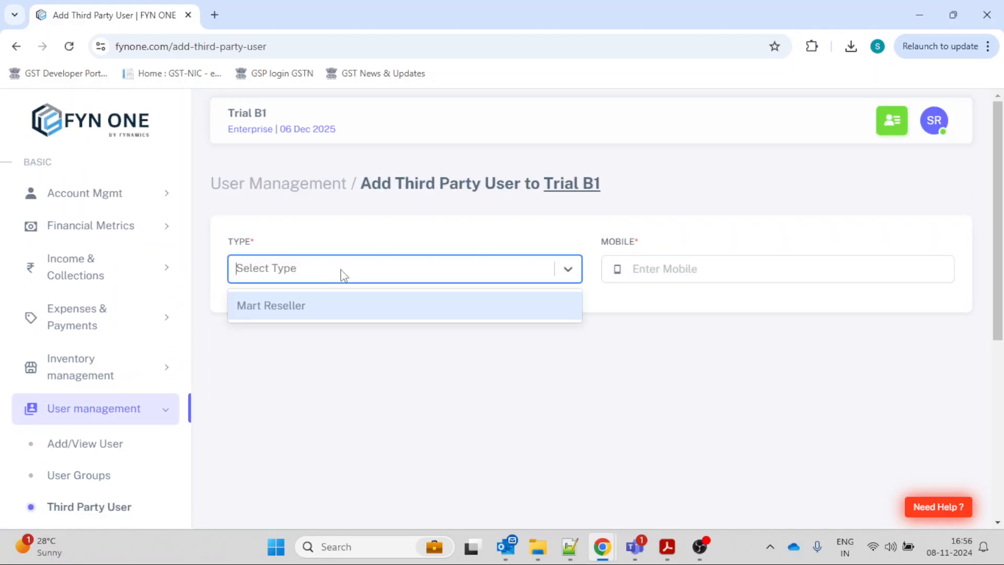
pyautogui.click(334, 304)
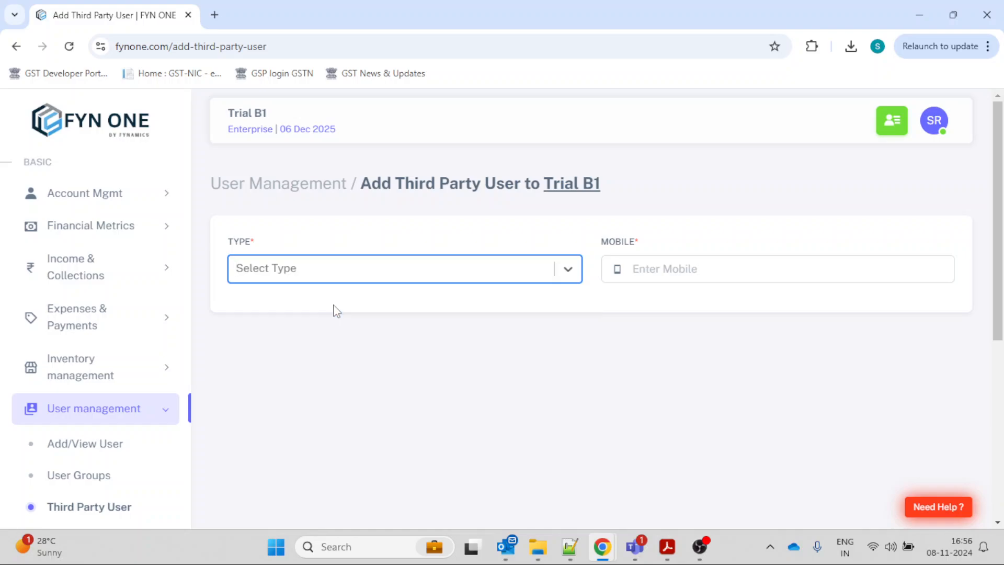
pyautogui.click(669, 263)
pyautogui.write('9999999999')
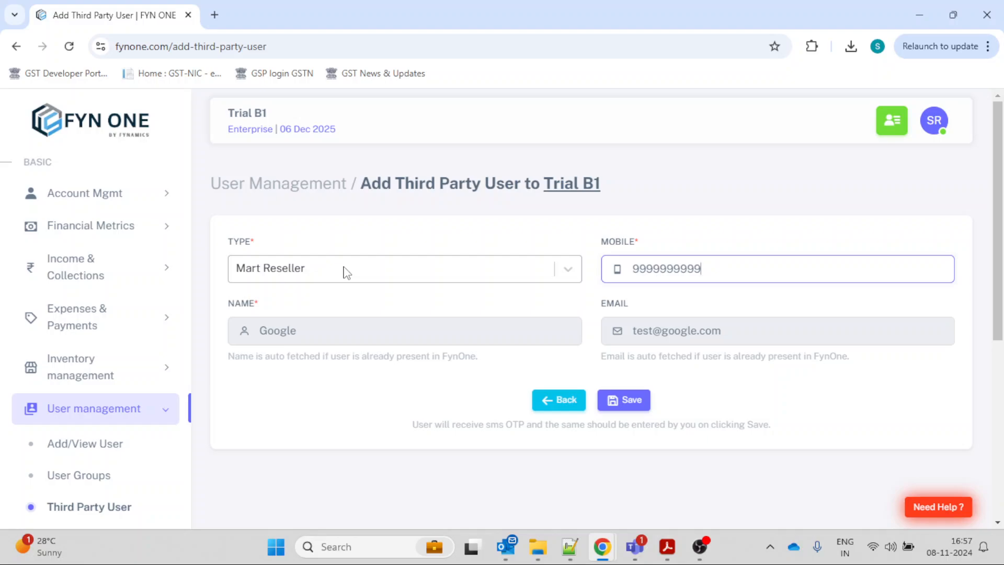
# View the reseller's Orders page in the incognito browser window and go back to the Third Party User listing without saving the new user.
pyautogui.moveTo(606, 546)
pyautogui.click(654, 471)
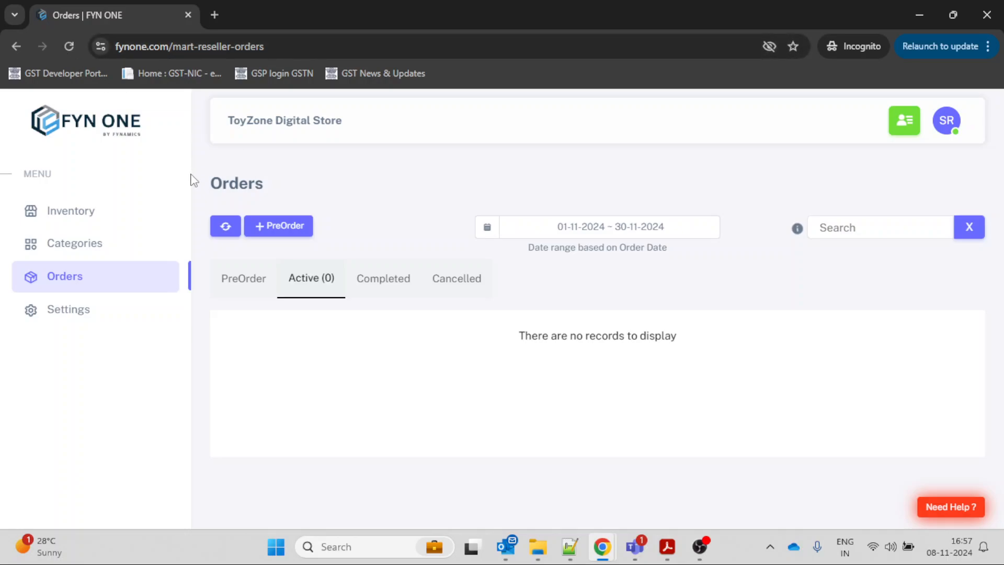
pyautogui.hotkey('alt', 'Tab')
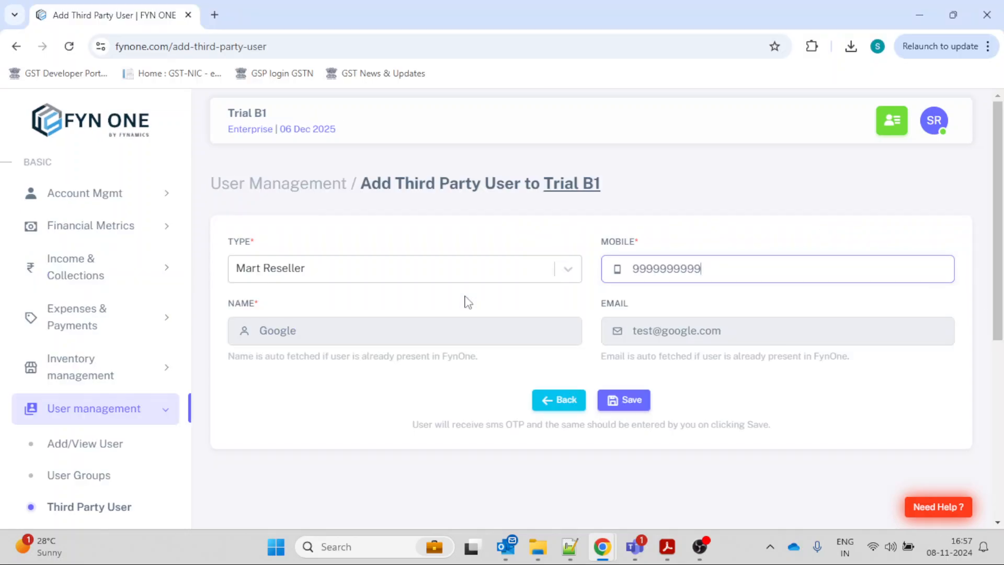
pyautogui.click(550, 400)
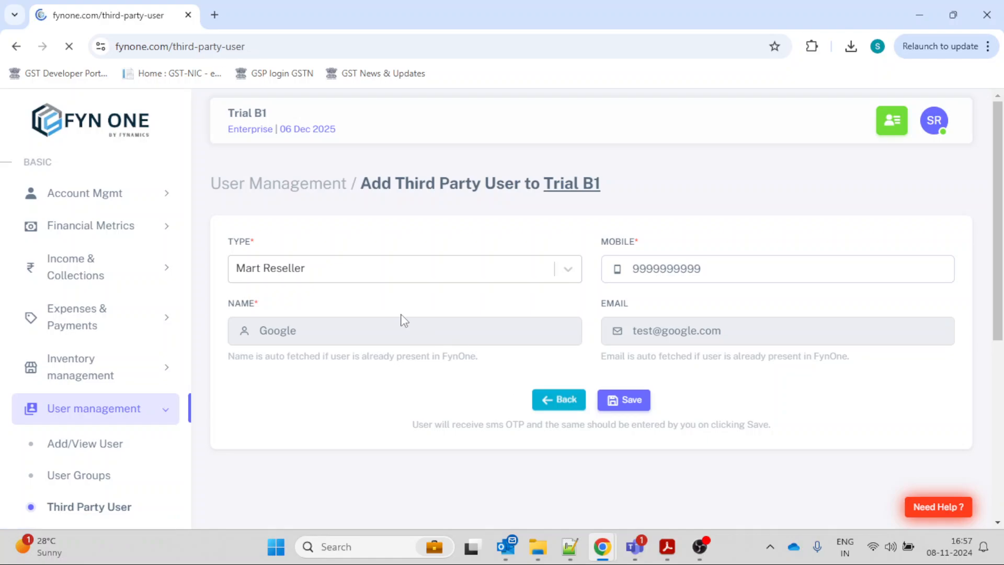
# Copy the first third party user's reseller login URL, paste it into a new incognito tab's address field and close that tab.
pyautogui.click(253, 339)
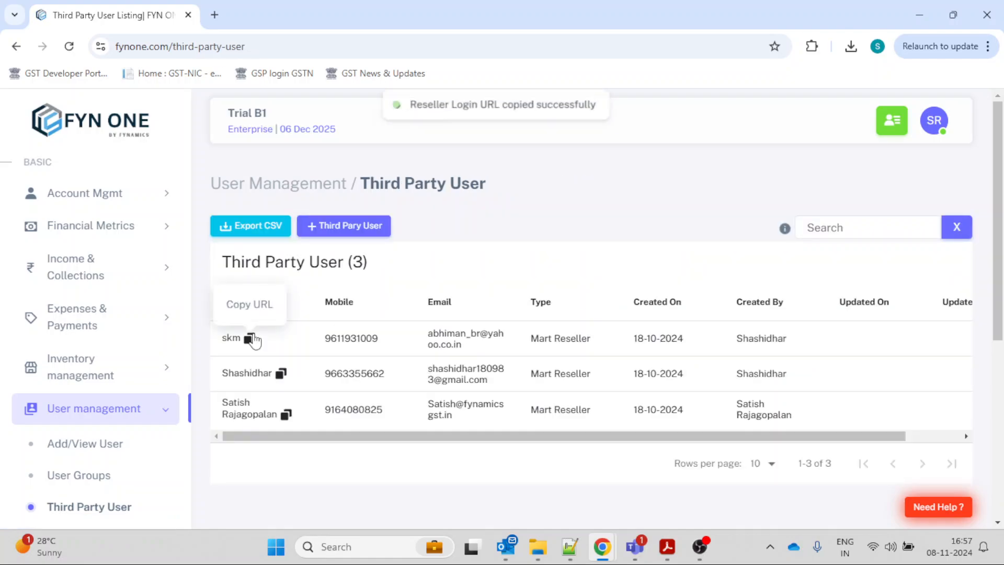
pyautogui.hotkey('alt', 'Tab')
pyautogui.click(214, 15)
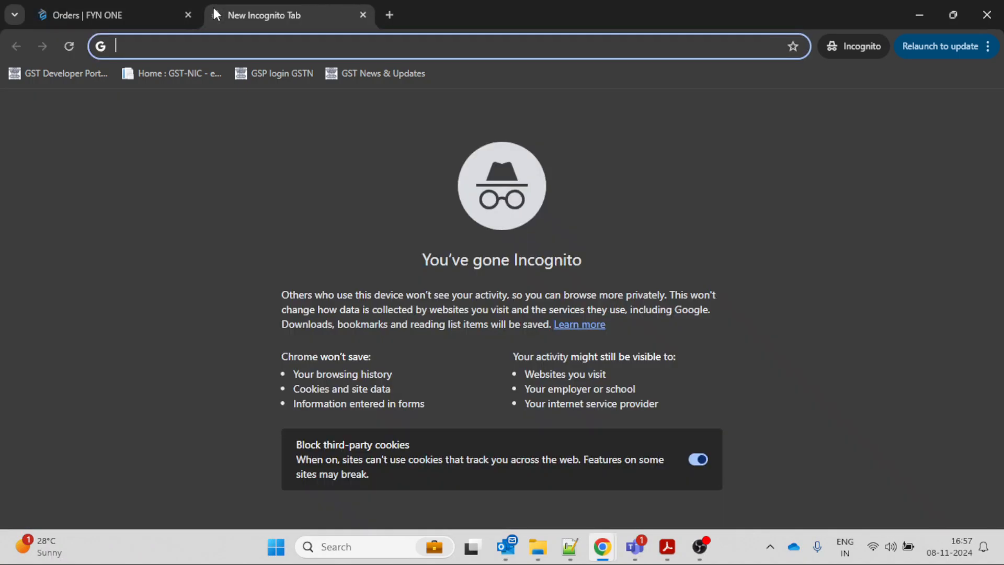
pyautogui.hotkey('ctrl', 'v')
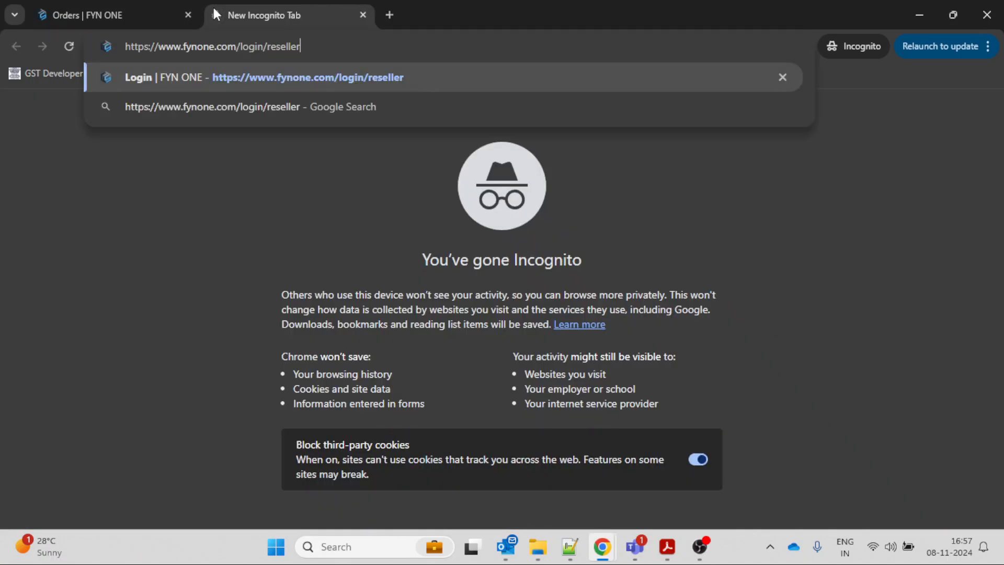
pyautogui.click(363, 15)
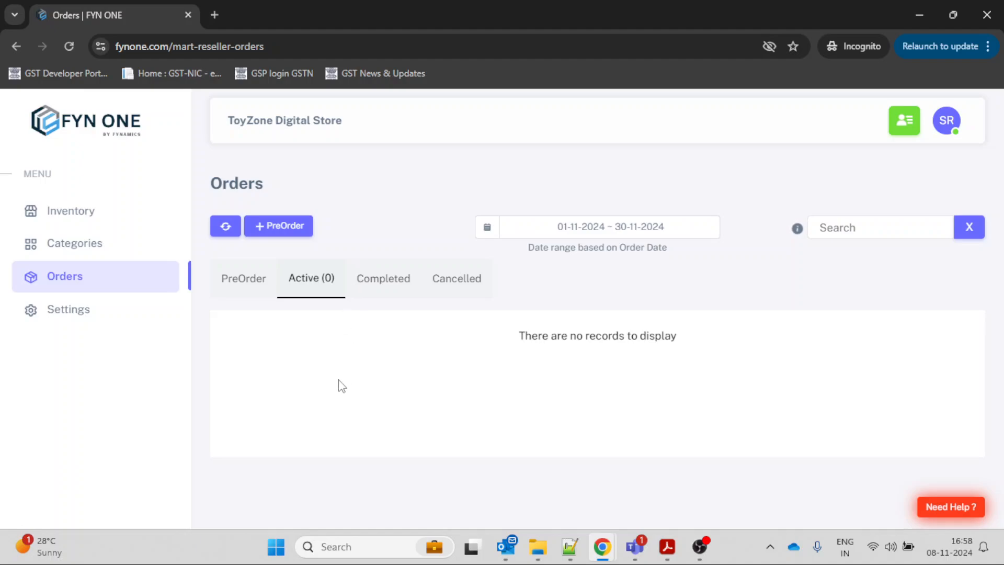
# Open the reseller's inventory list and examine the details of the item keyboard mini new, including pricing, reseller commission and barcode.
pyautogui.click(133, 228)
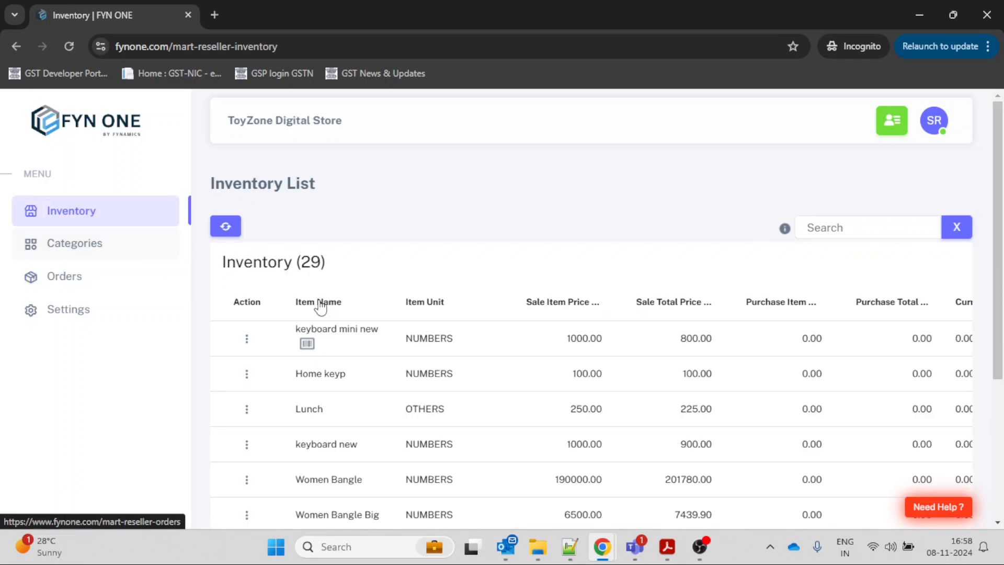
pyautogui.click(251, 346)
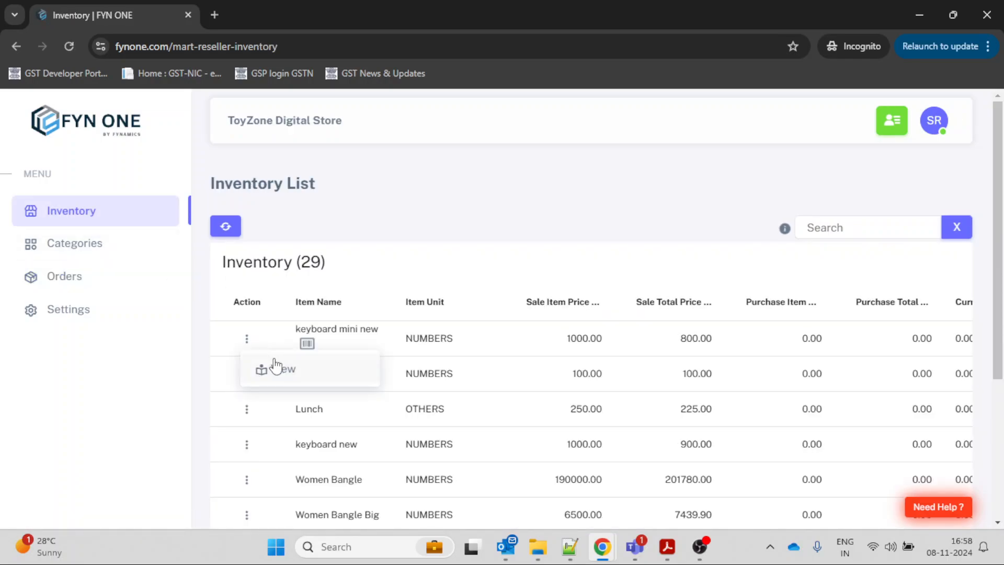
pyautogui.click(276, 370)
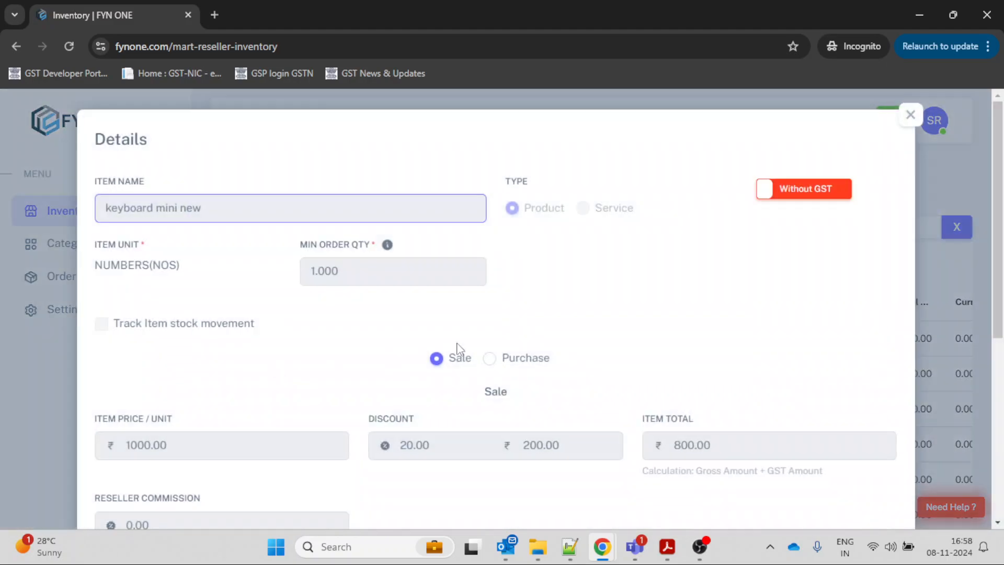
pyautogui.scroll(-5, 553, 352)
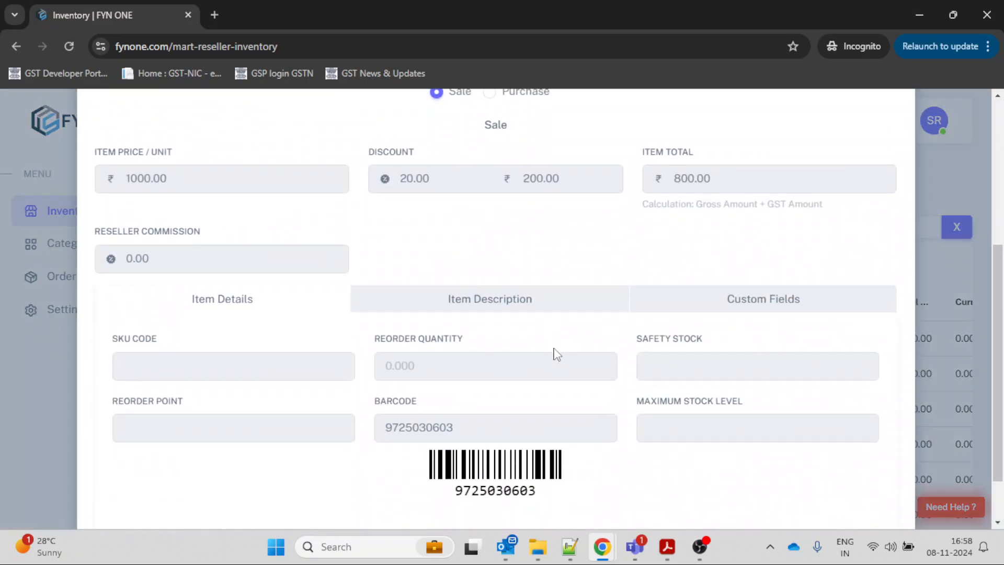
pyautogui.scroll(3, 140, 238)
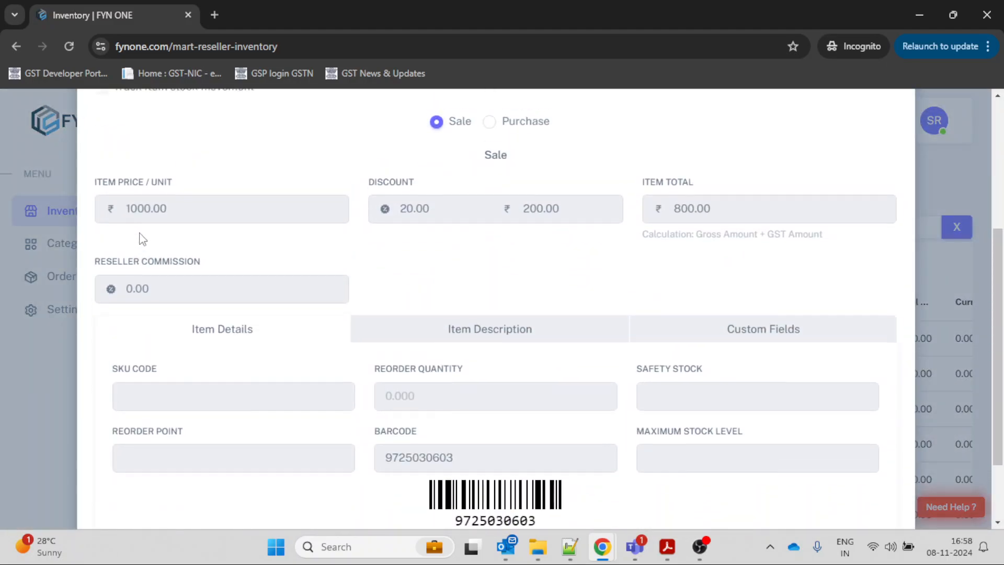
# Review the item's unit, minimum order quantity, sale price, discount and reseller commission, and close the details.
pyautogui.scroll(1, 139, 238)
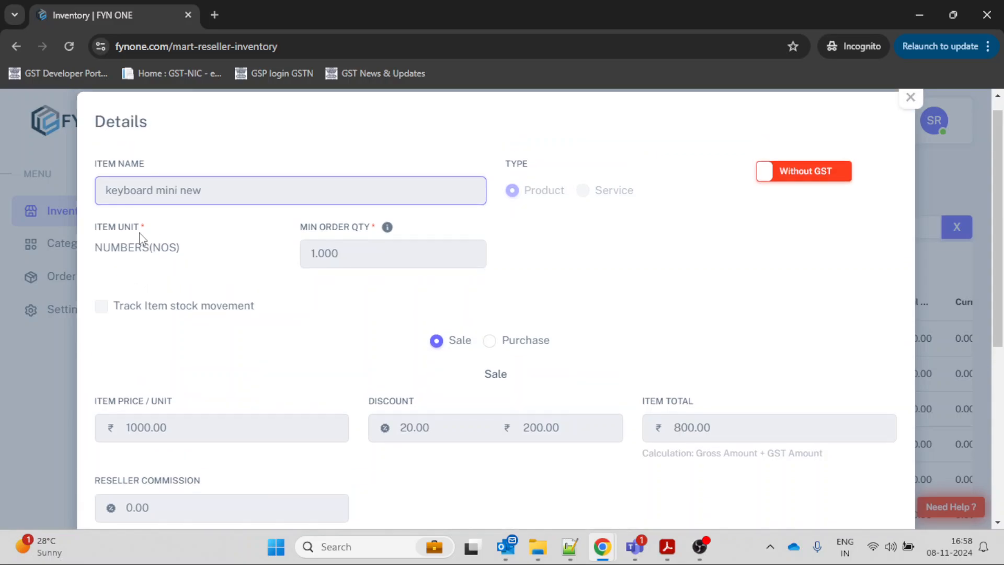
pyautogui.scroll(-3, 139, 238)
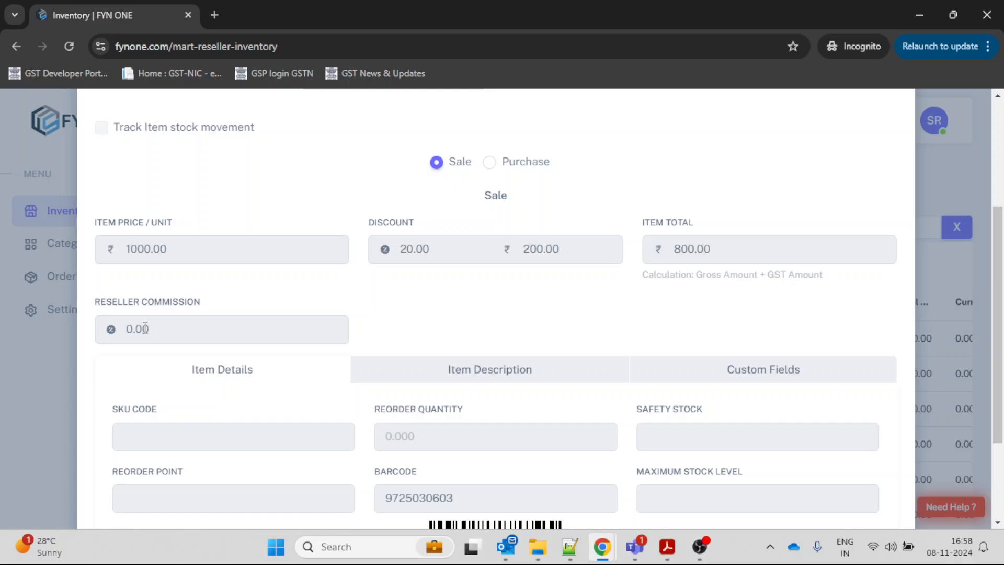
pyautogui.scroll(1, 145, 328)
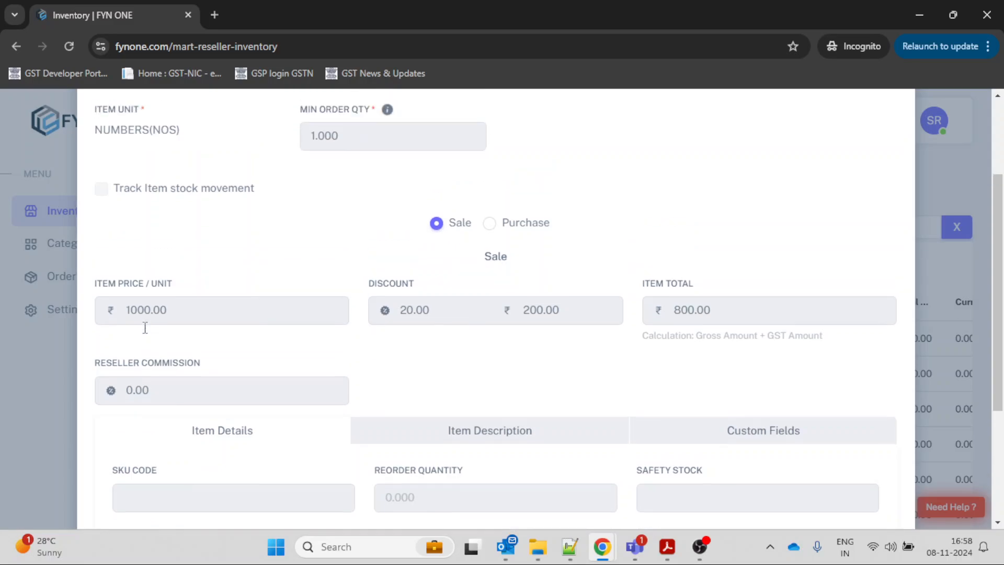
pyautogui.scroll(2, 433, 284)
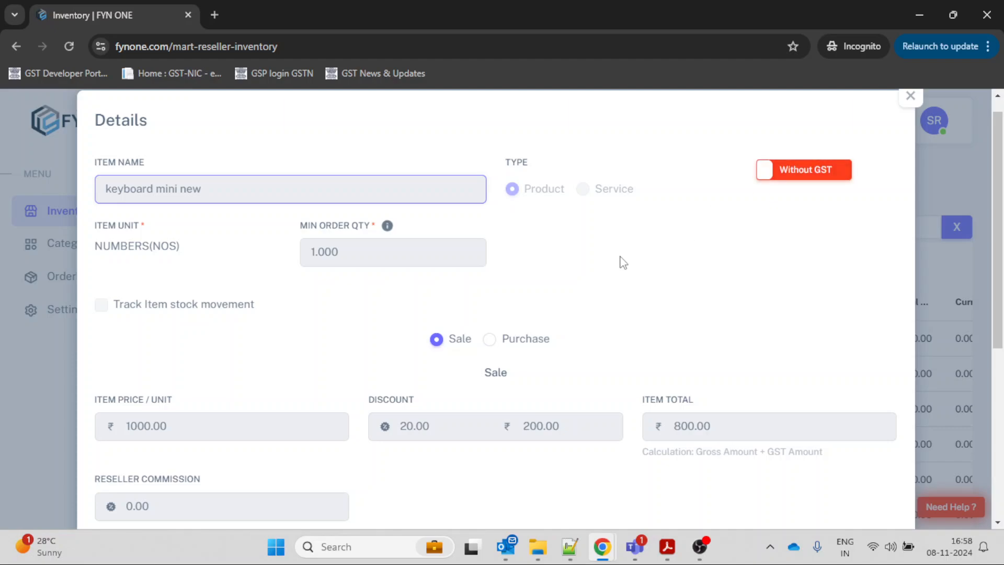
pyautogui.scroll(-1, 623, 263)
pyautogui.scroll(1, 723, 202)
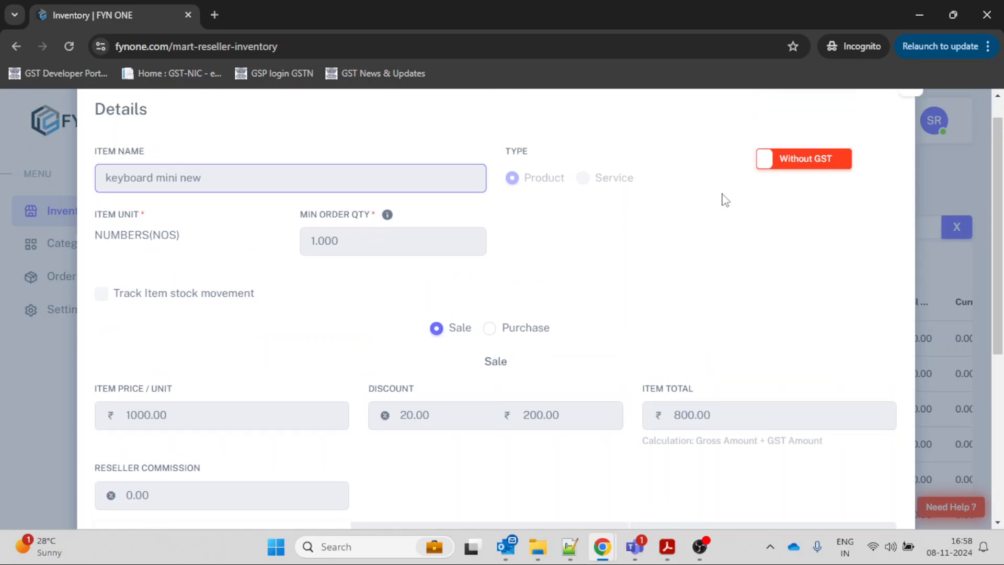
pyautogui.scroll(1, 868, 132)
pyautogui.click(907, 113)
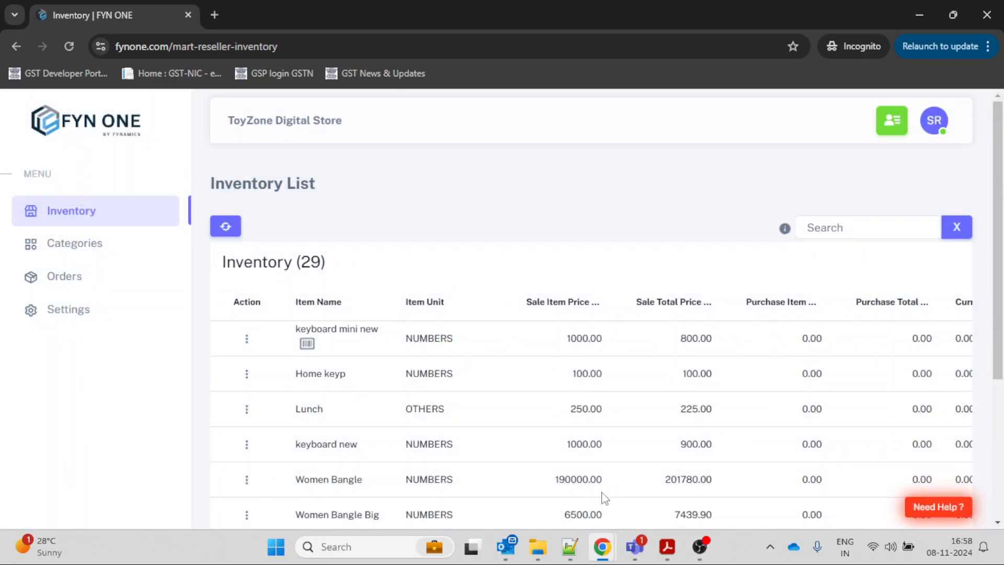
# Switch to the main account's browser window and open the inventory Item Listing to look through its columns.
pyautogui.moveTo(598, 556)
pyautogui.click(550, 468)
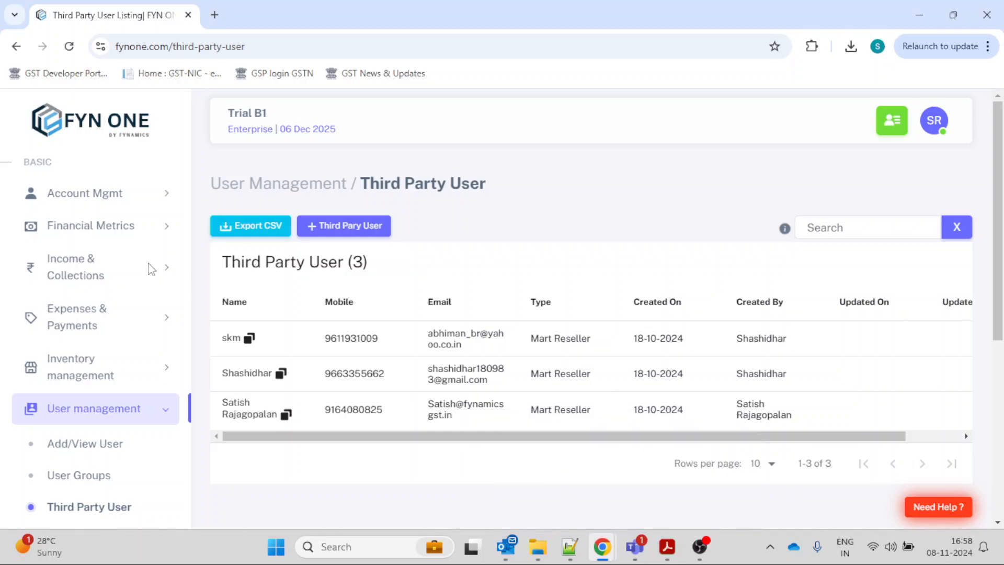
pyautogui.click(92, 387)
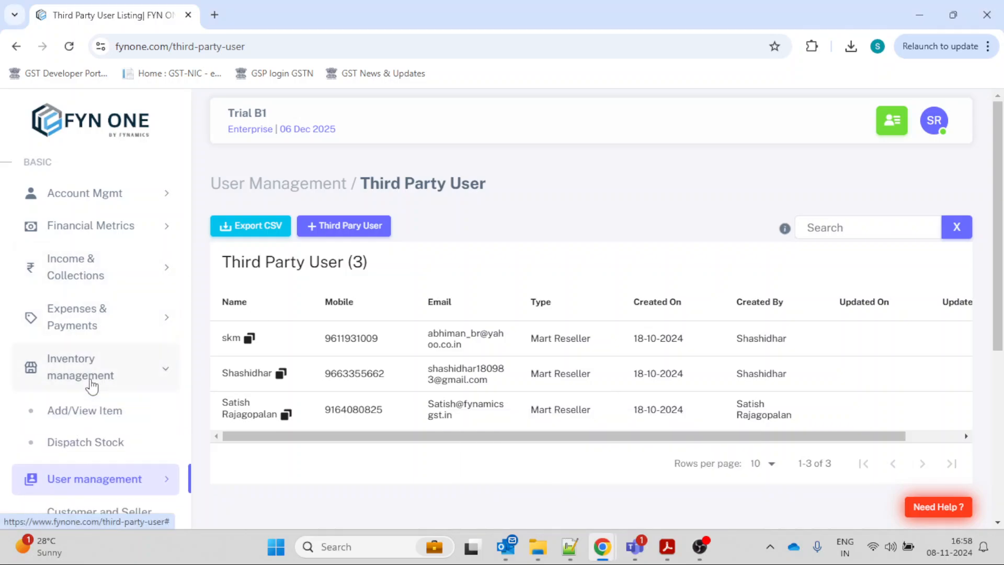
pyautogui.click(93, 424)
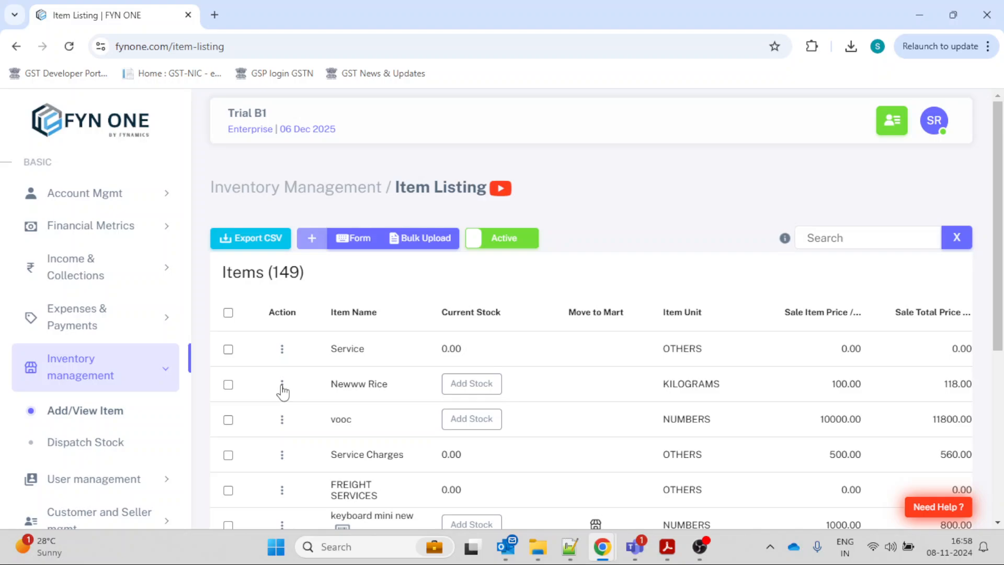
pyautogui.hscroll(10, 282, 390)
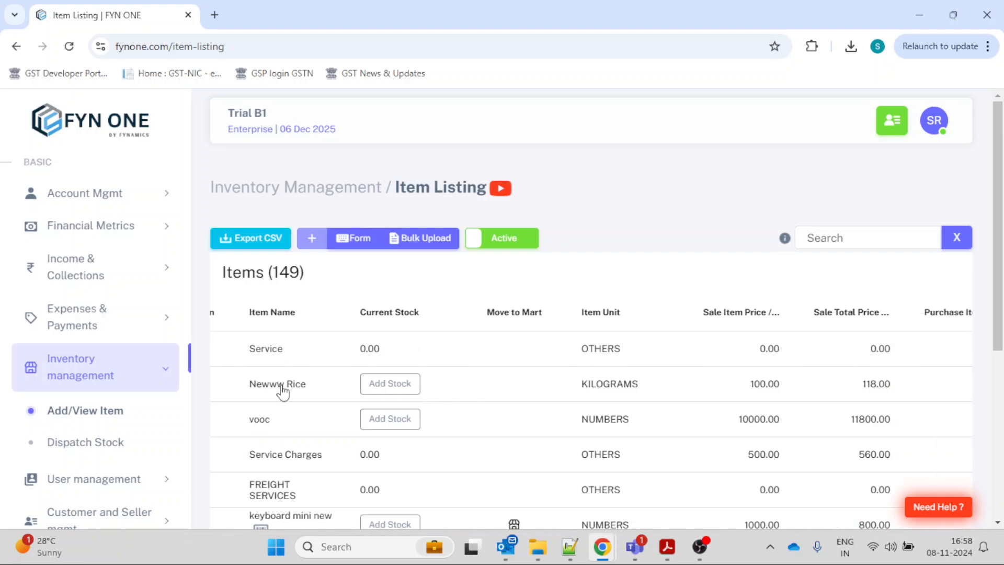
pyautogui.hscroll(-10, 282, 390)
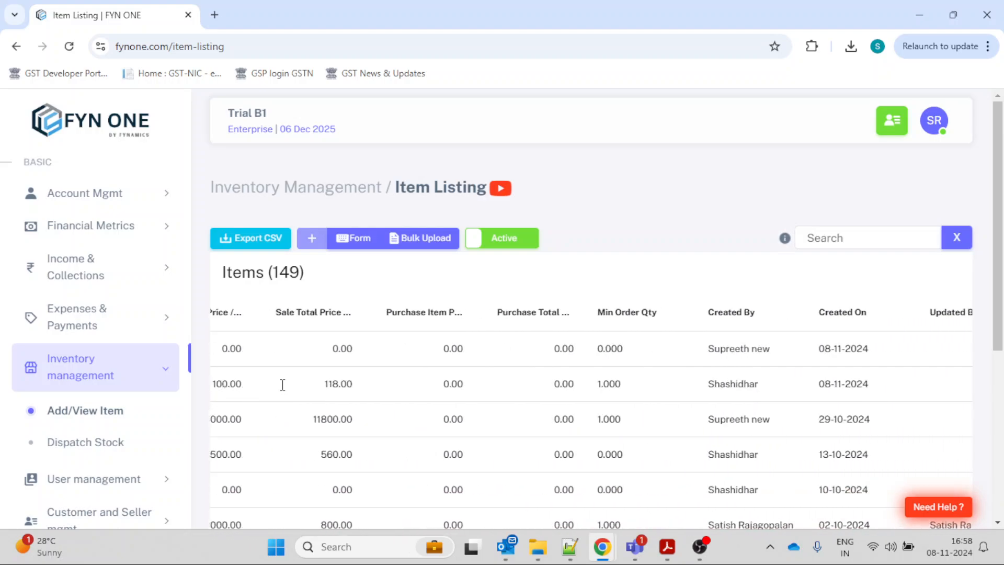
# Edit the item keyboard mini new, set its reseller commission to 20 and save the item.
pyautogui.scroll(-2, 283, 390)
pyautogui.scroll(-1, 282, 392)
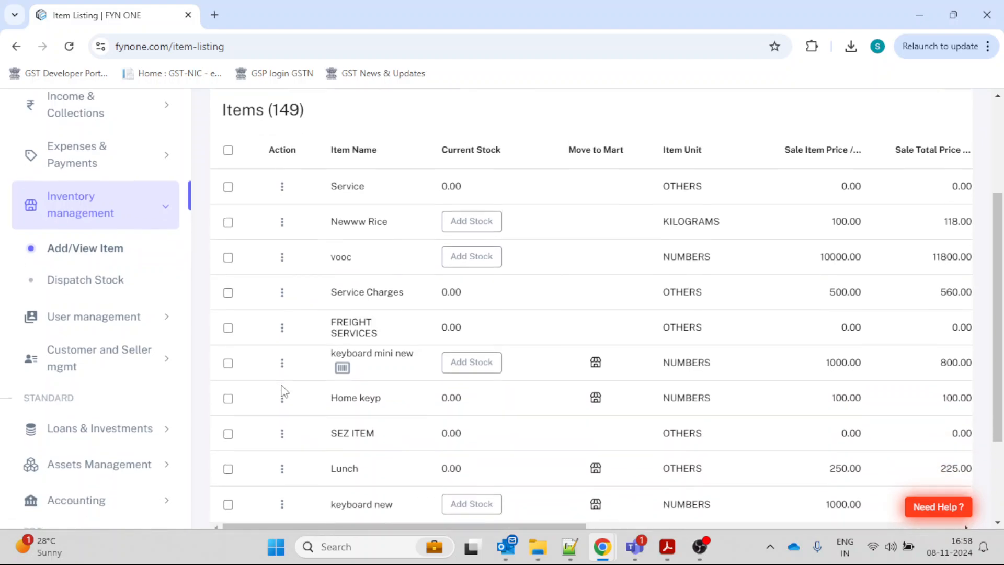
pyautogui.click(283, 358)
pyautogui.click(321, 417)
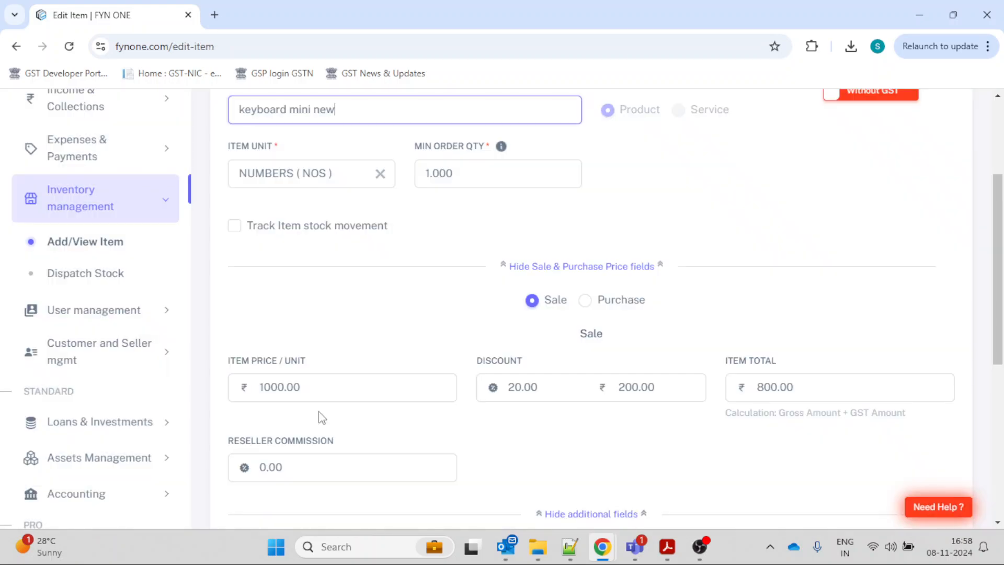
pyautogui.scroll(-5, 478, 332)
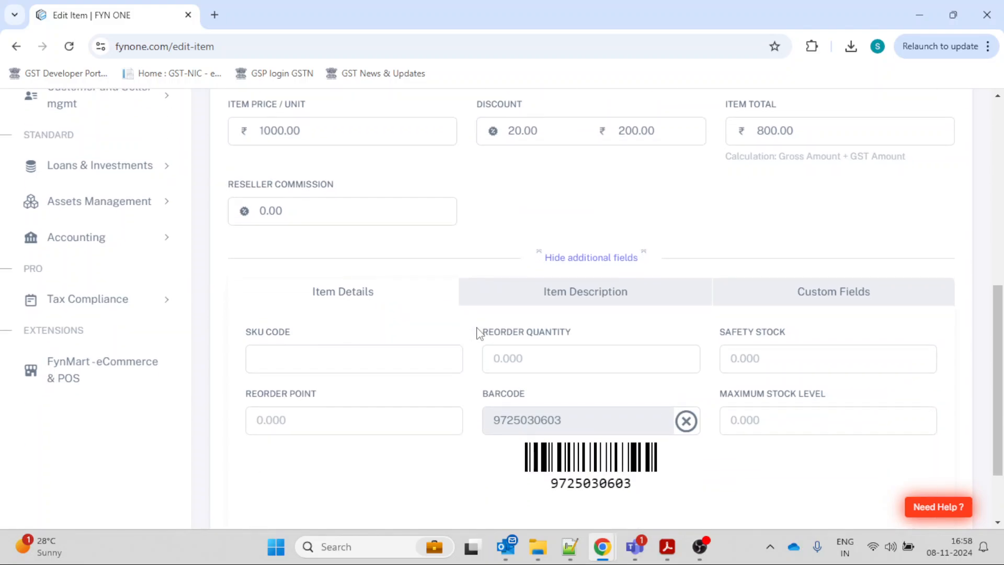
pyautogui.click(341, 222)
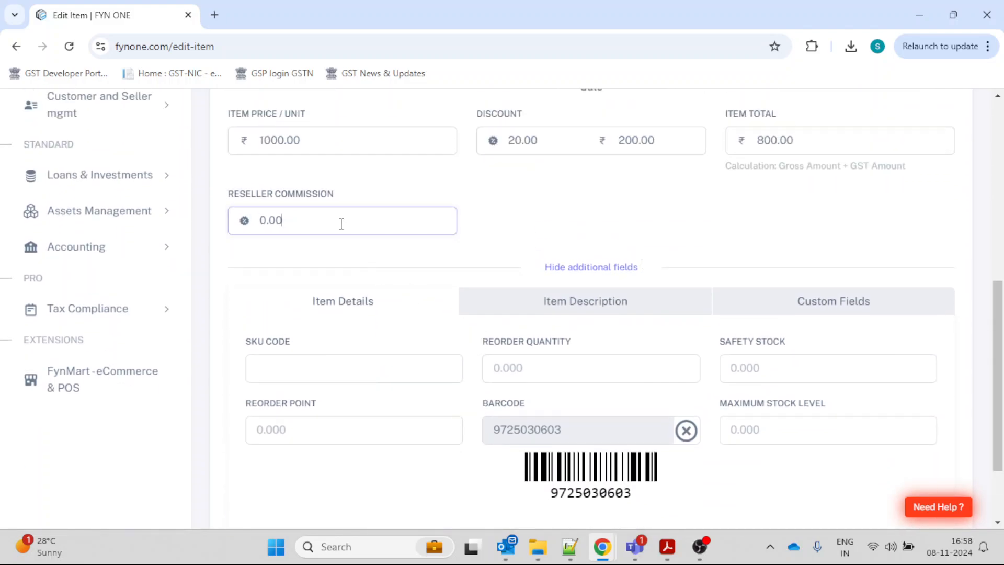
pyautogui.write('20')
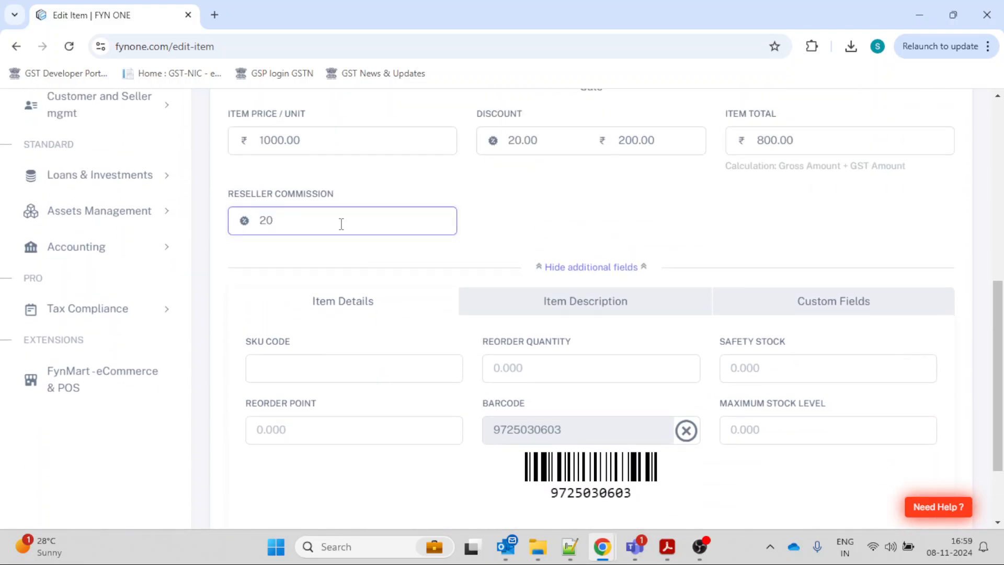
pyautogui.scroll(-2, 447, 346)
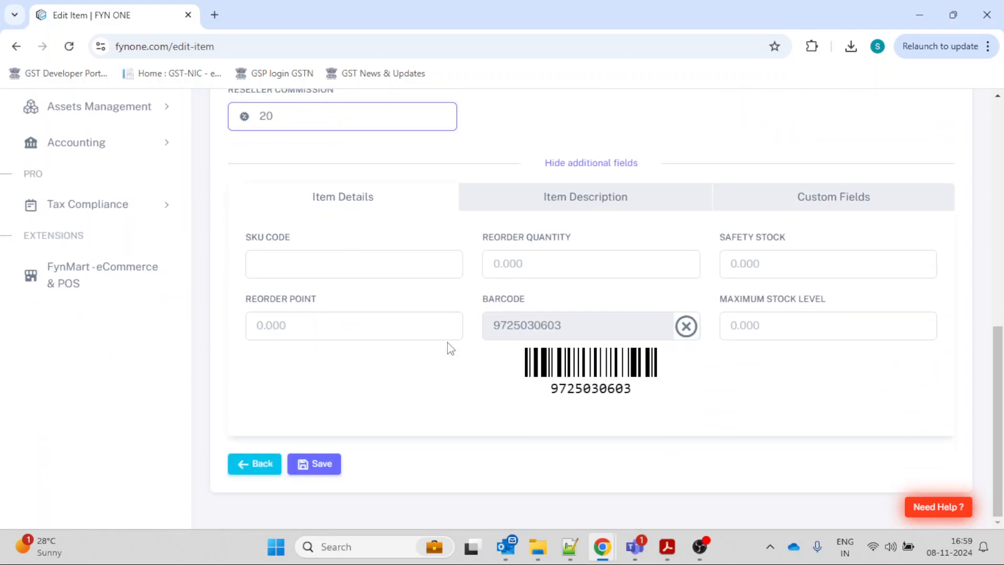
pyautogui.click(320, 464)
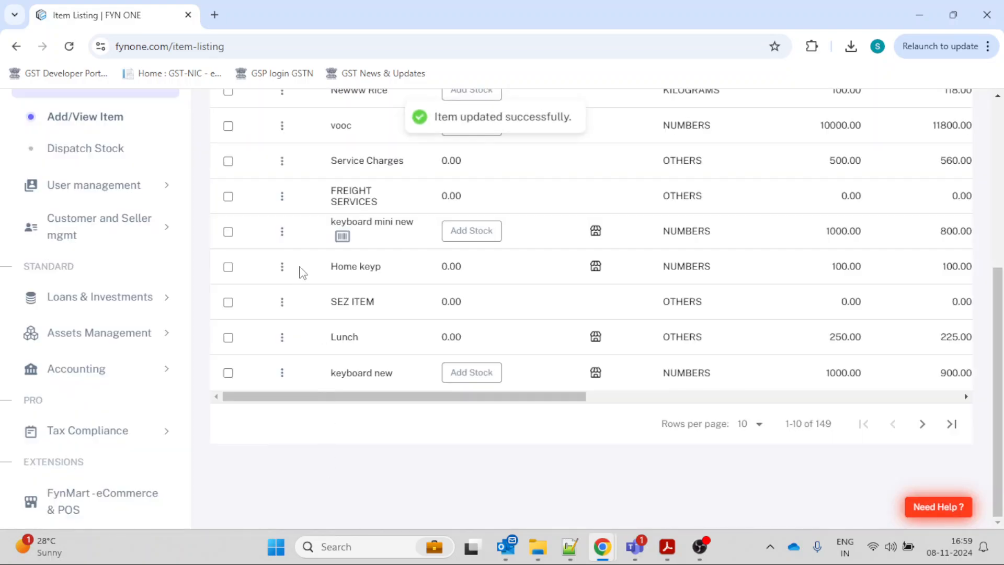
# Switch to the reseller's incognito window, check the reseller commission in the details of keyboard mini new and close them.
pyautogui.moveTo(602, 547)
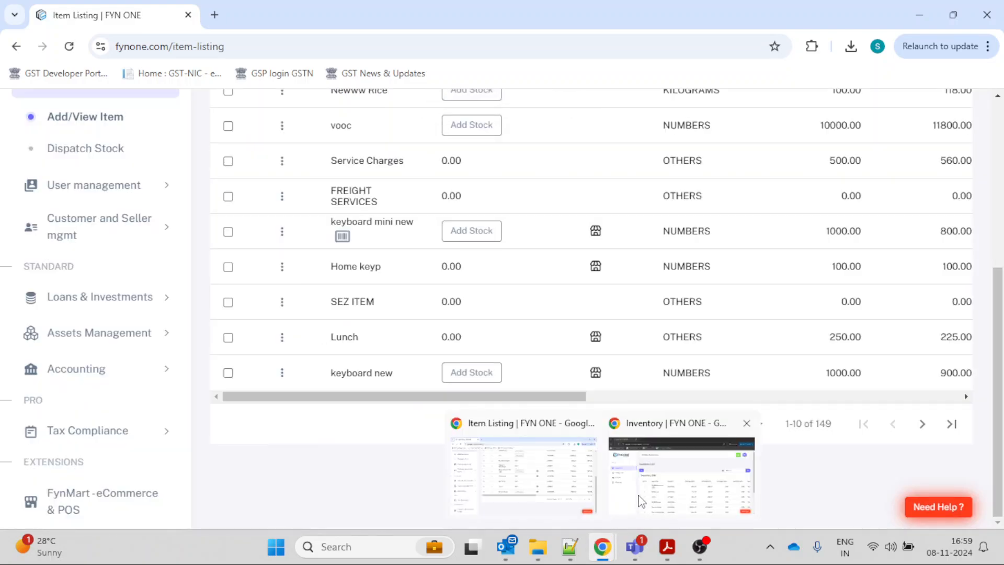
pyautogui.click(641, 501)
pyautogui.click(246, 340)
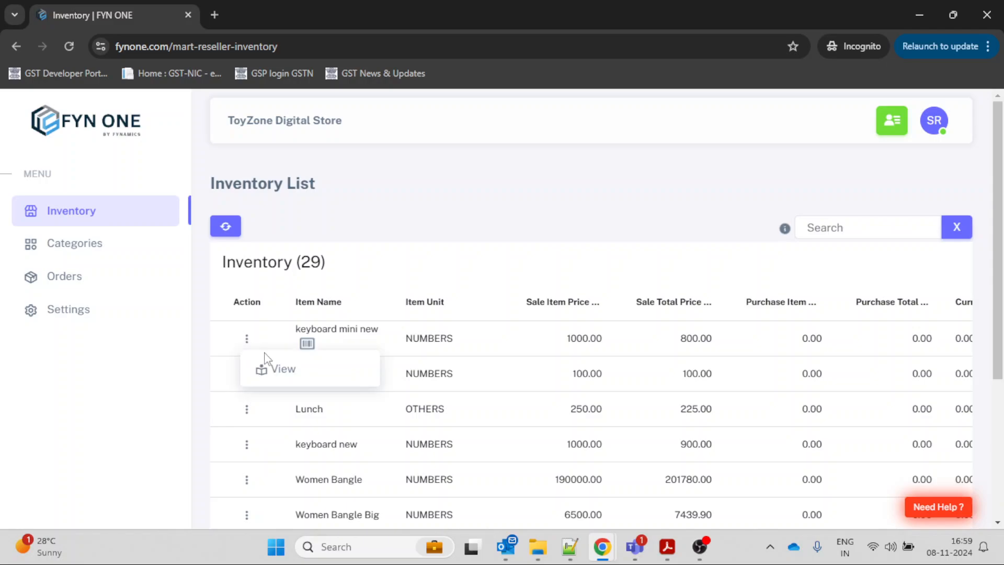
pyautogui.click(275, 369)
pyautogui.scroll(-3, 277, 377)
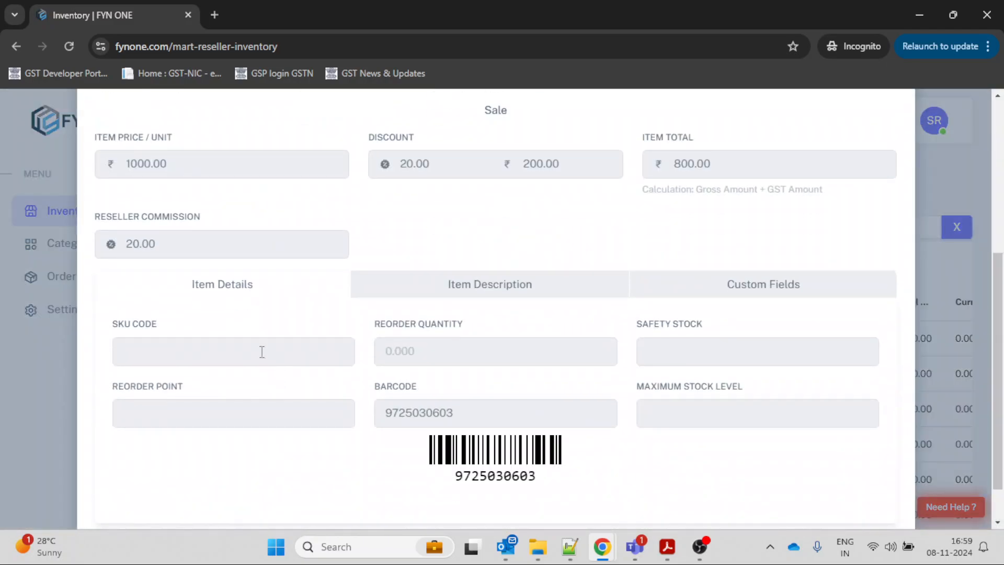
pyautogui.scroll(5, 328, 320)
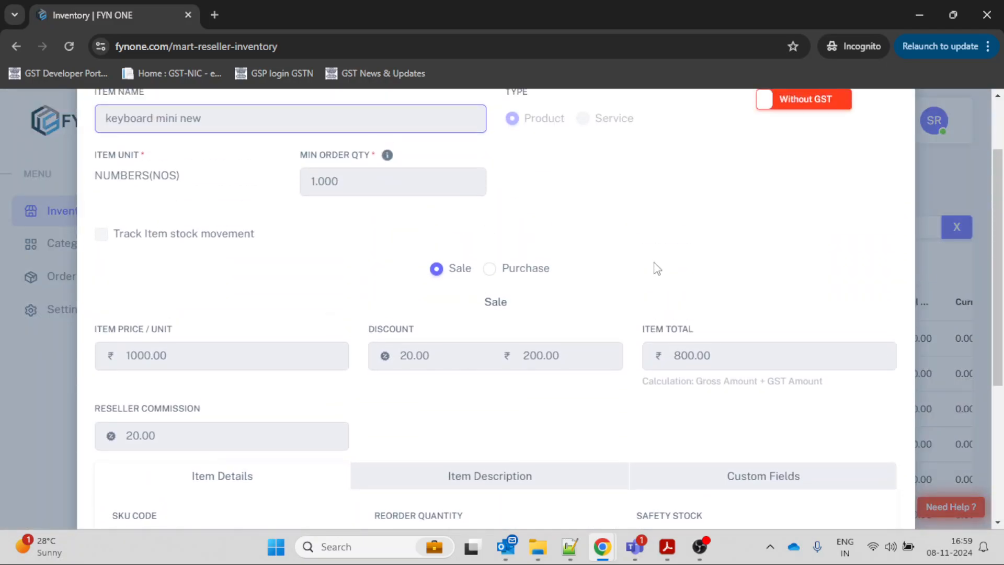
pyautogui.click(911, 114)
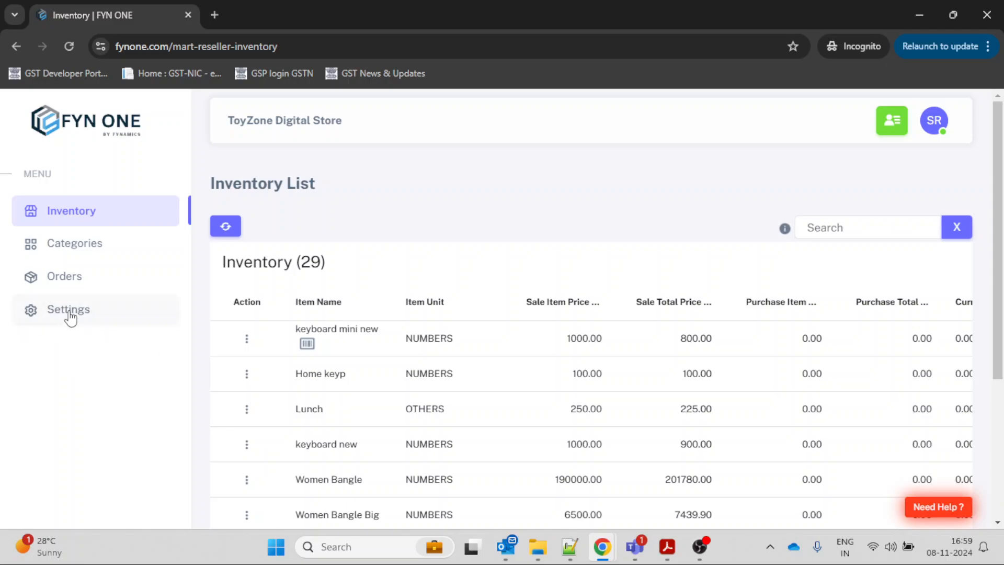
# View the QR code and link sharing options in the reseller's Settings and go to the Orders page.
pyautogui.click(71, 311)
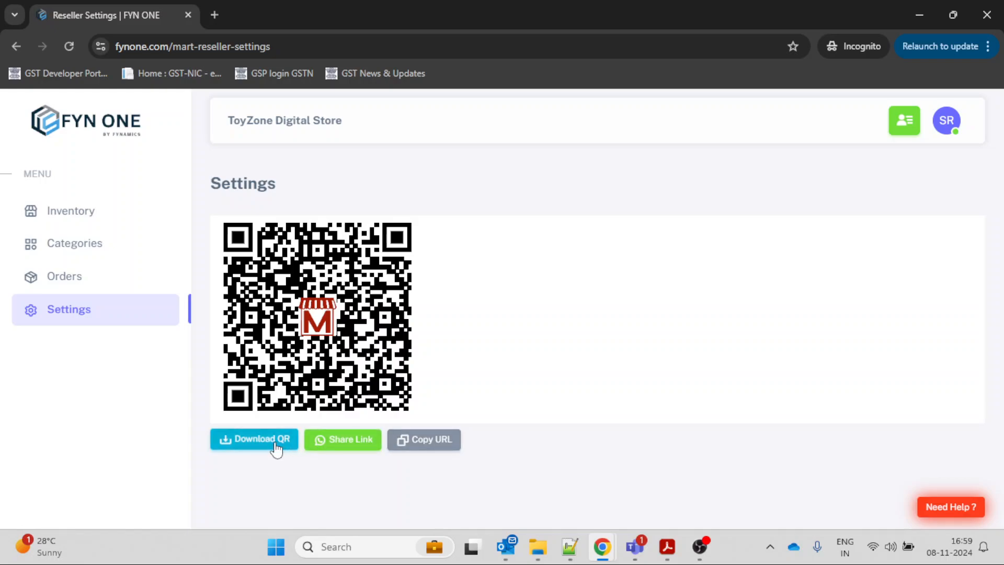
pyautogui.click(104, 286)
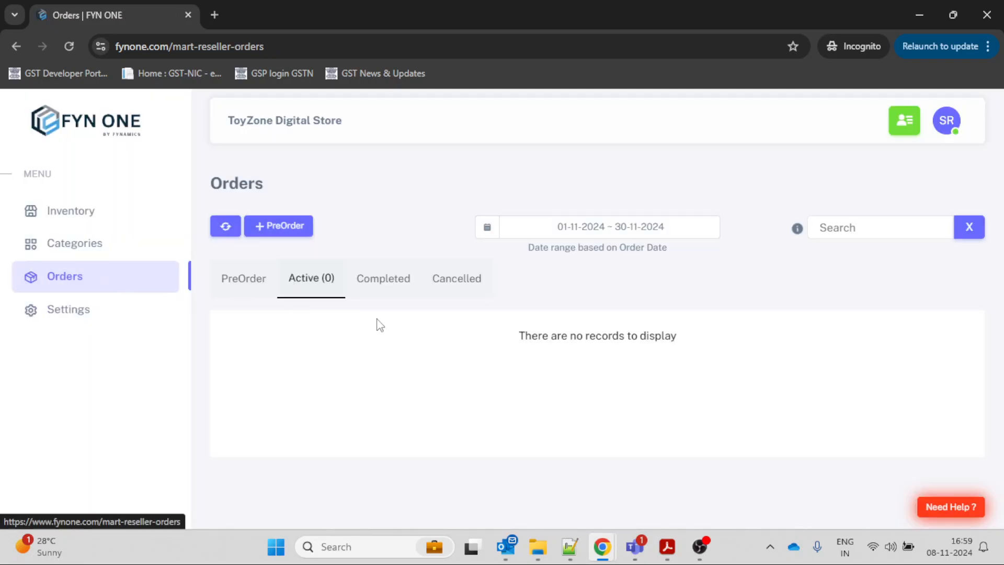
# Start a new PreOrder, look up the existing customer by phone number and submit the customer details.
pyautogui.click(296, 229)
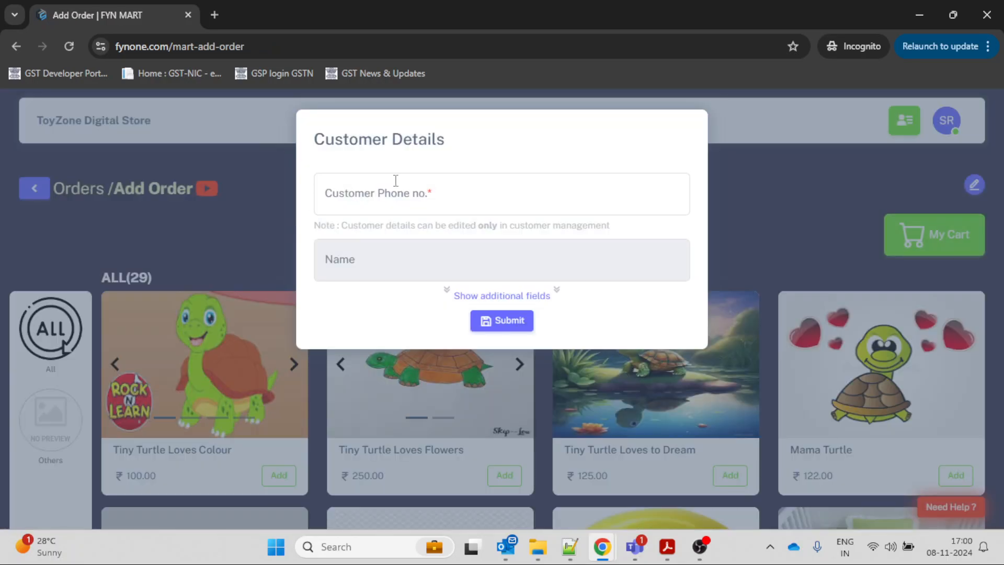
pyautogui.click(407, 179)
pyautogui.write('987')
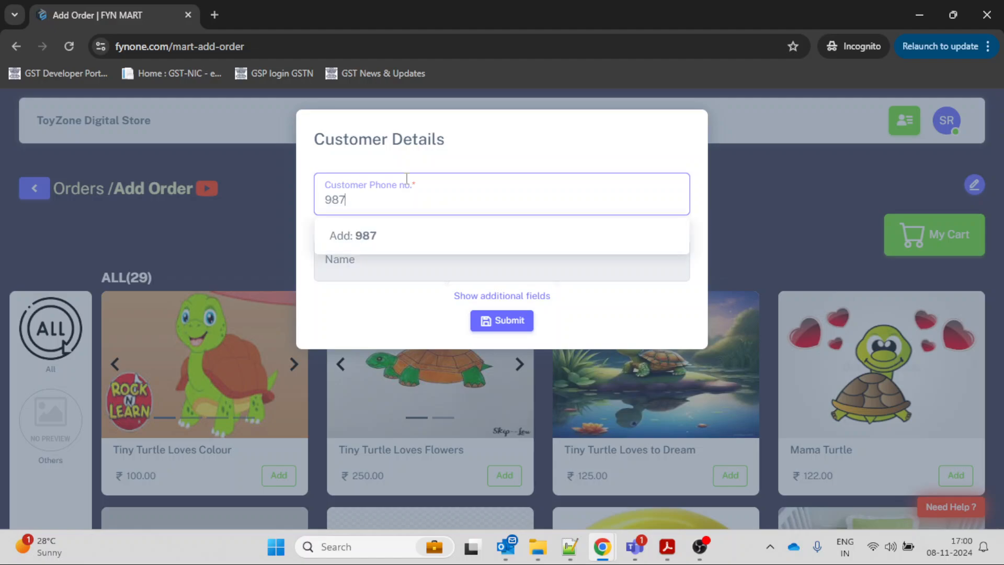
pyautogui.click(392, 244)
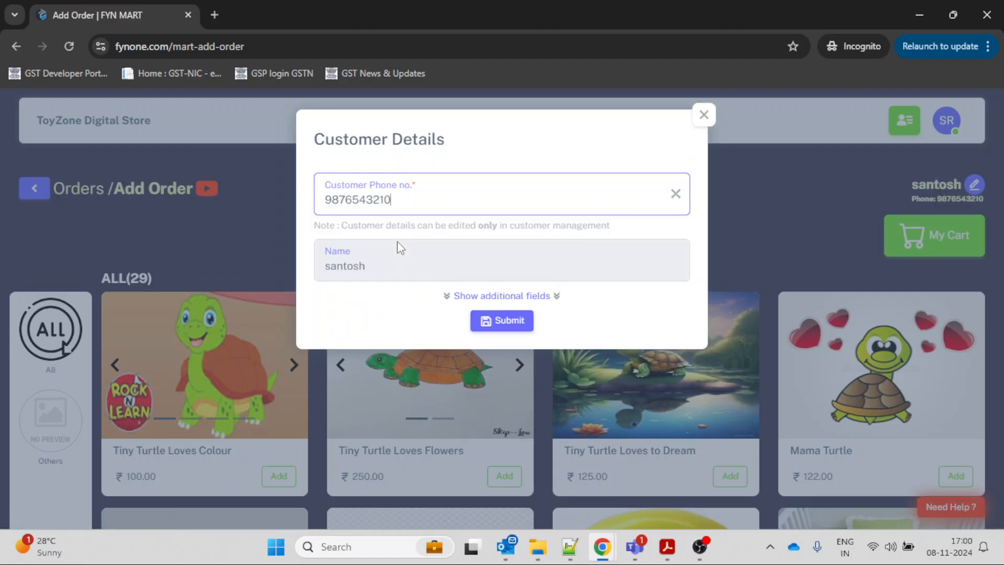
pyautogui.click(502, 323)
# Add one Tiny Turtle Loves Flowers to the order and open the cart.
pyautogui.scroll(-2, 505, 330)
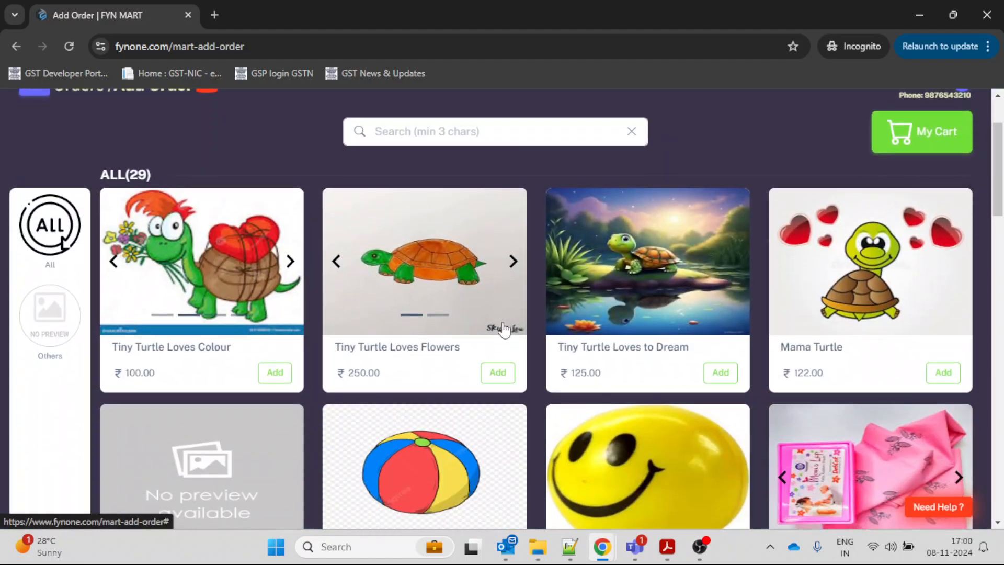
pyautogui.click(498, 373)
pyautogui.click(919, 135)
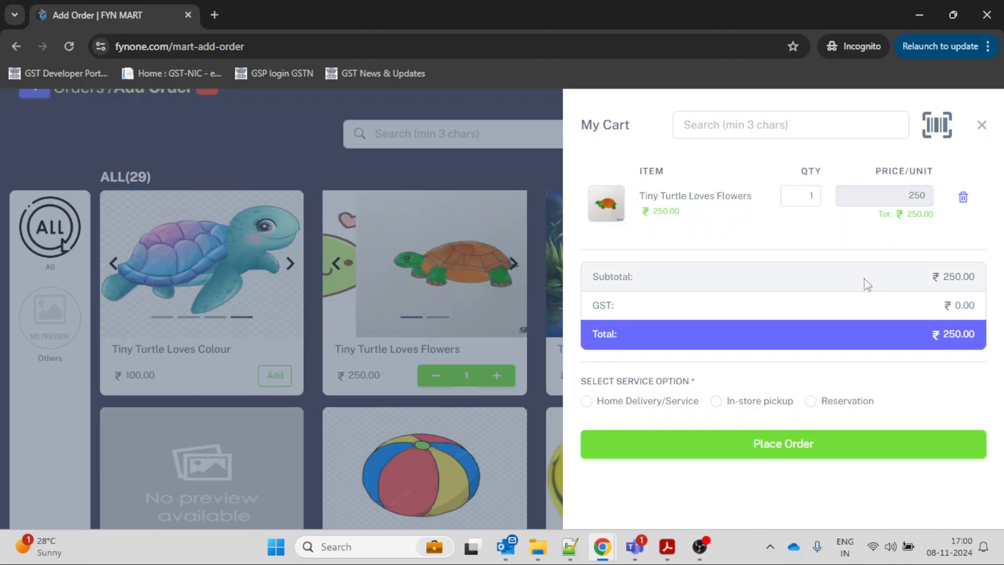
# Look at the Home Delivery/Service option, choose In-store pickup as the service option instead and place the order.
pyautogui.click(588, 402)
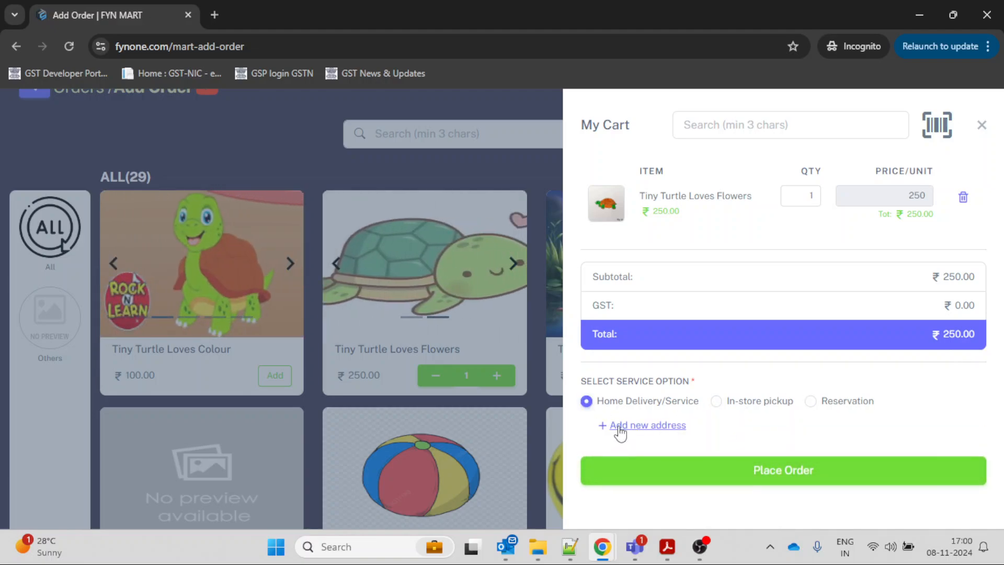
pyautogui.click(717, 402)
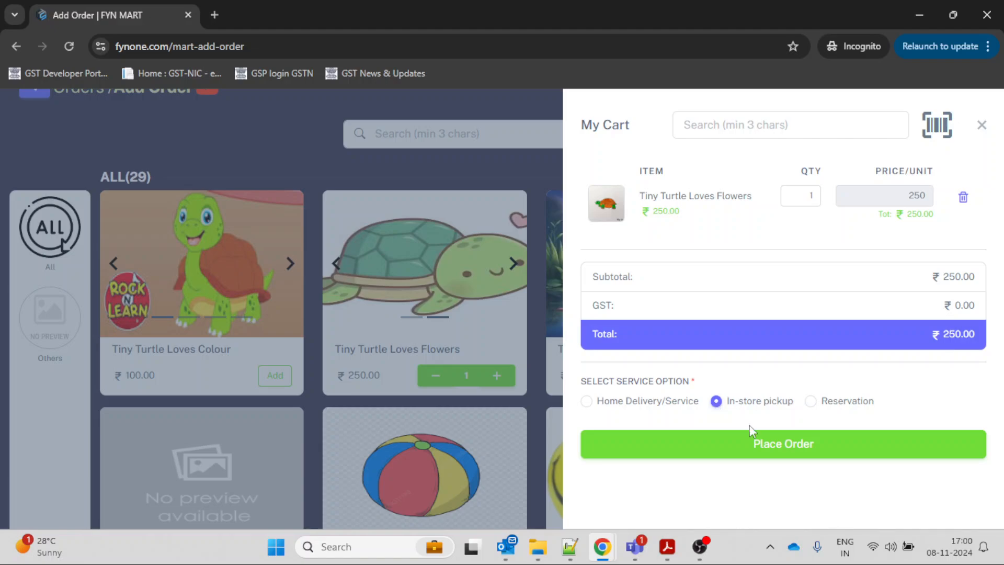
pyautogui.click(762, 444)
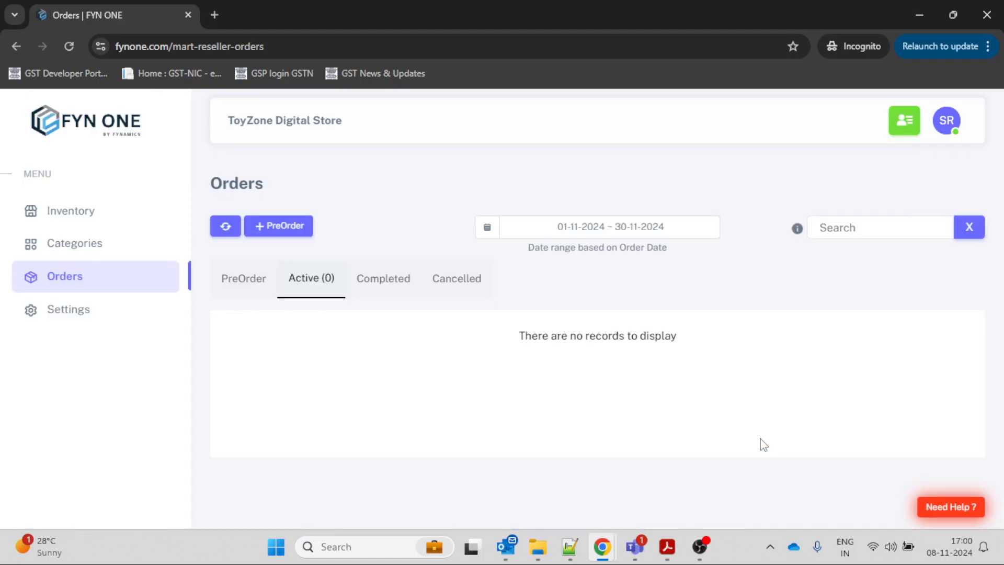
# Switch to the merchant's FYN ONE window, open FynMart - eCommerce & POS and show the PreOrder list.
pyautogui.moveTo(603, 547)
pyautogui.click(558, 482)
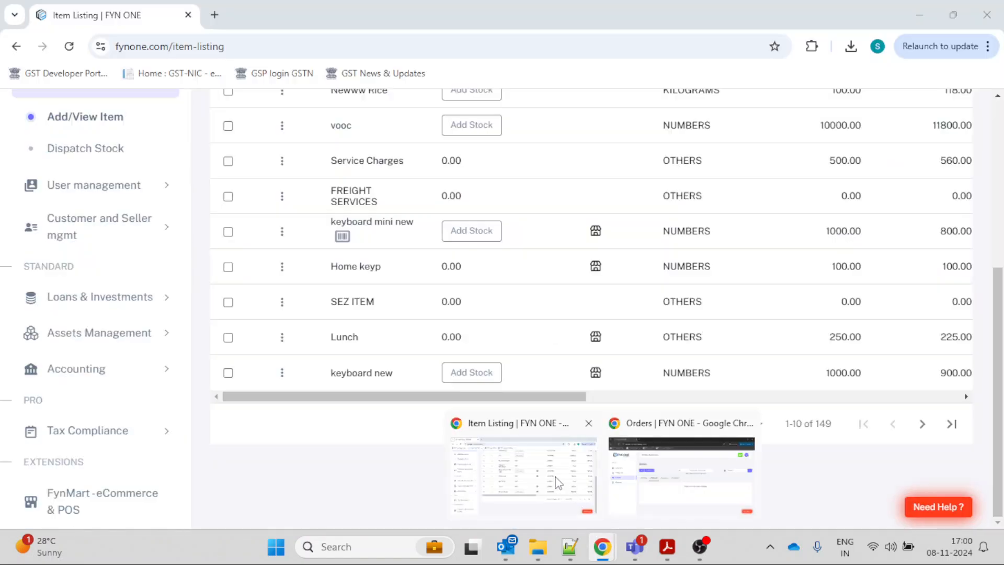
pyautogui.scroll(6, 528, 355)
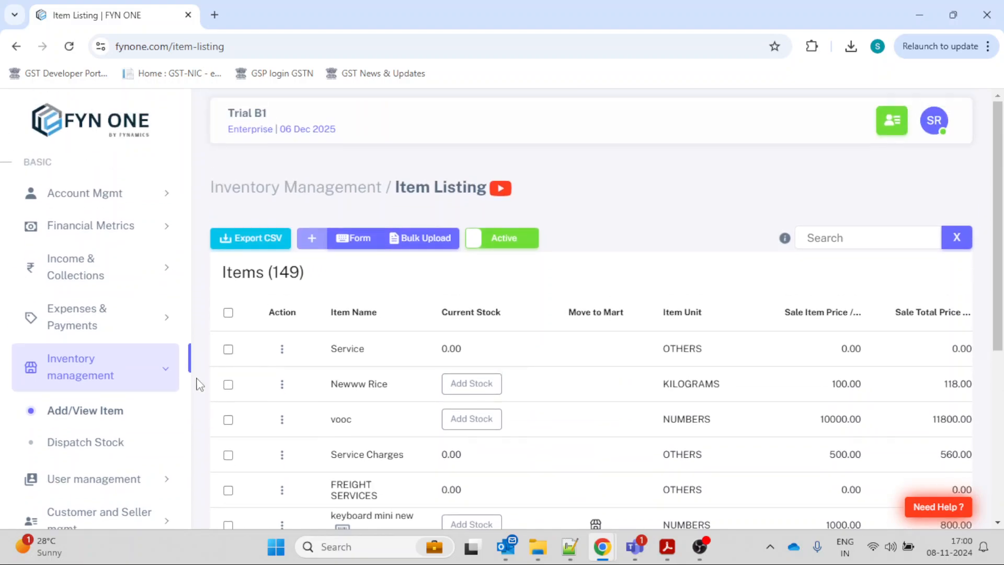
pyautogui.scroll(-5, 118, 408)
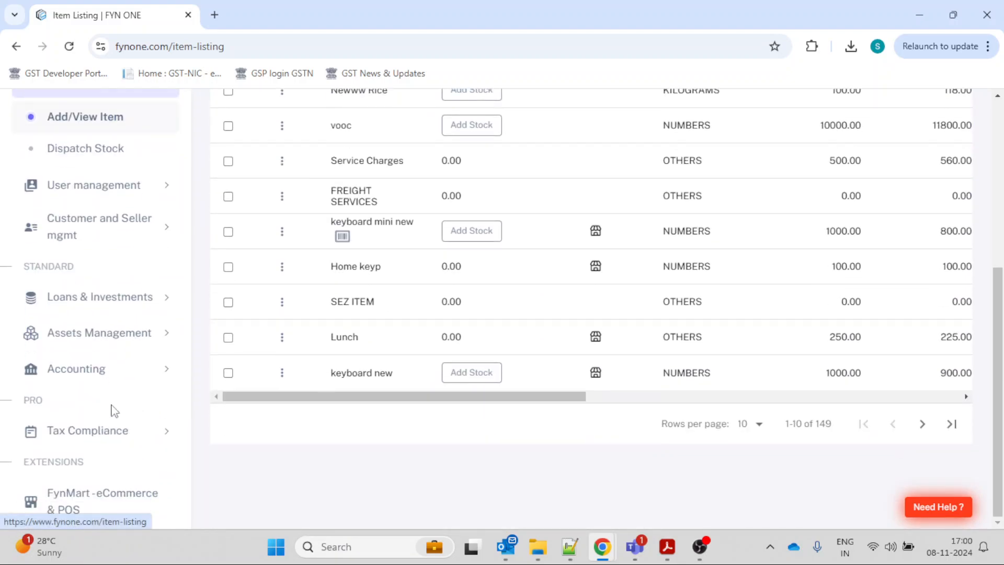
pyautogui.click(93, 496)
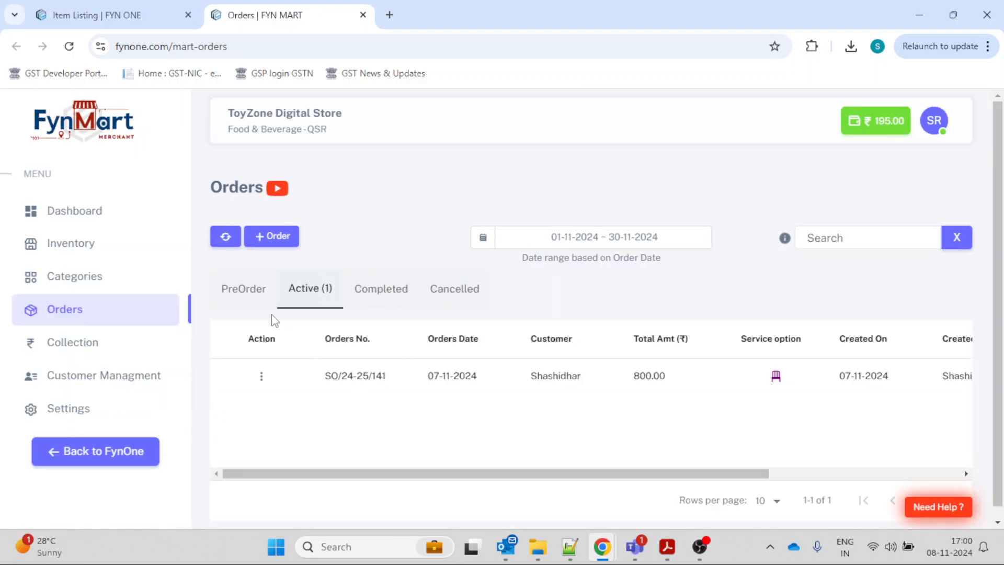
pyautogui.click(254, 299)
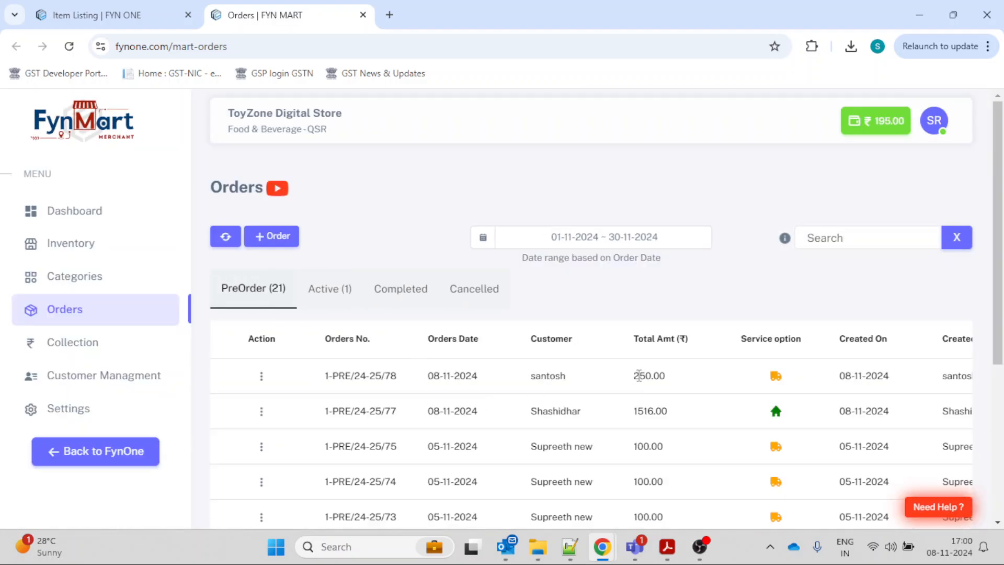
# Open the newest preorder, for one Tiny Turtle Loves Flowers, and confirm it as an order.
pyautogui.moveTo(777, 377)
pyautogui.click(262, 378)
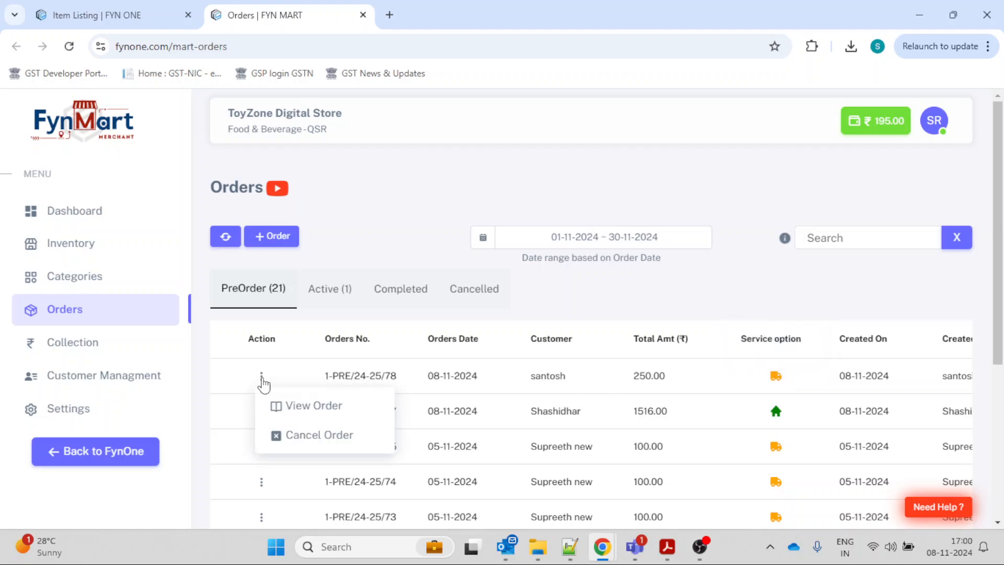
pyautogui.click(298, 408)
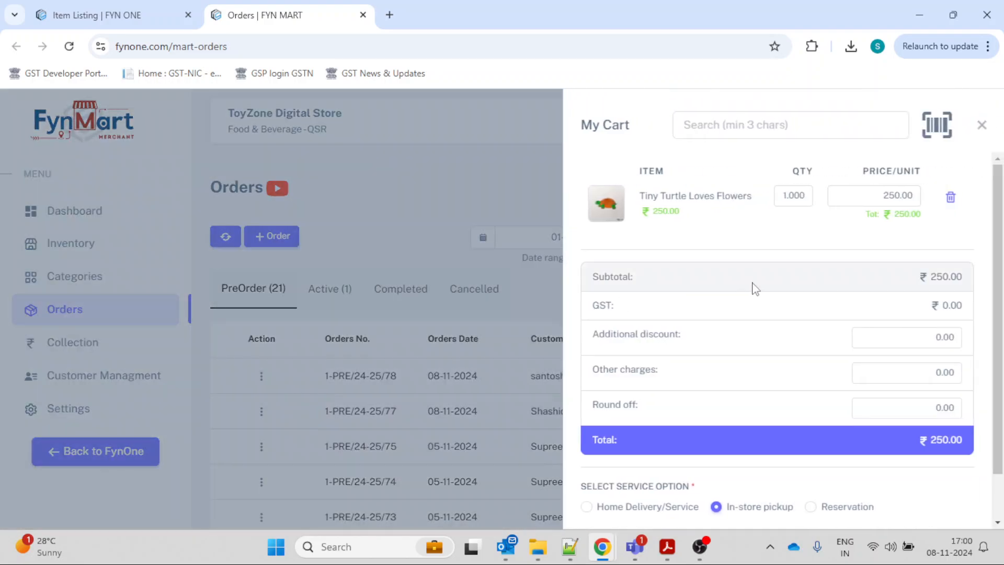
pyautogui.scroll(-1, 756, 289)
pyautogui.click(851, 497)
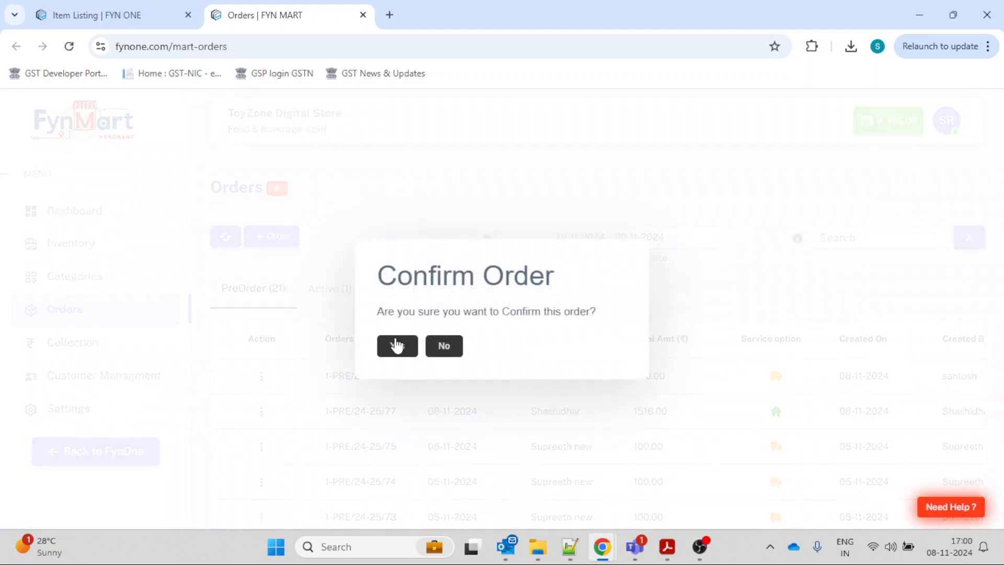
pyautogui.click(397, 346)
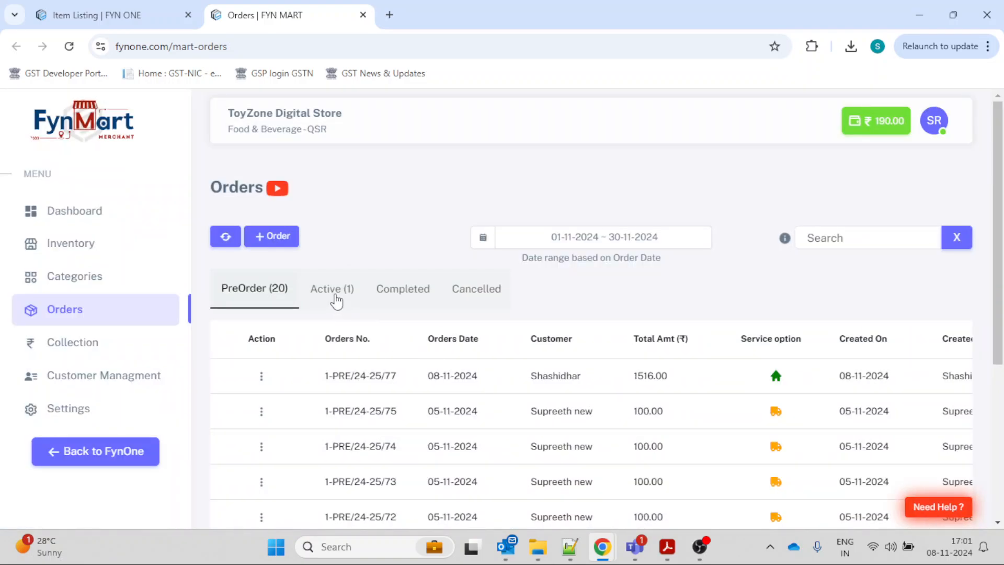
# Review the merchant's active orders, including the Created By and Updated By columns.
pyautogui.click(341, 290)
pyautogui.hscroll(5, 674, 442)
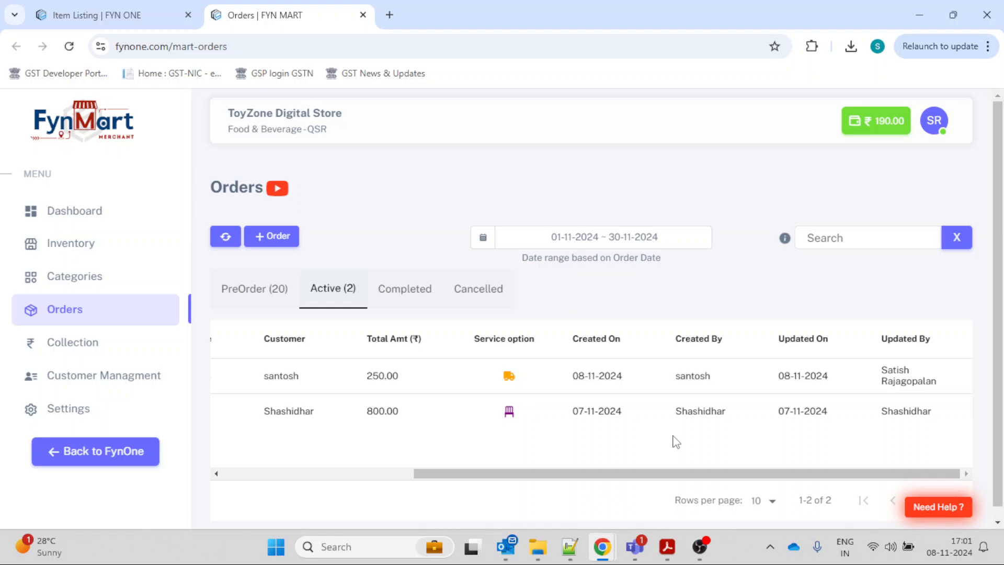
pyautogui.hscroll(-5, 677, 442)
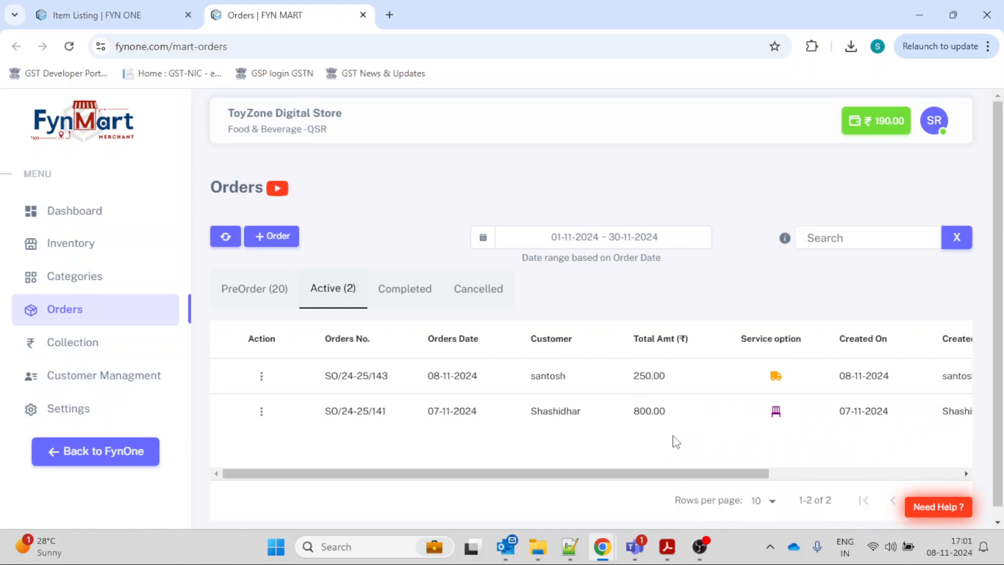
# Switch to the reseller portal, refresh its orders, view the active order's details and close them.
pyautogui.moveTo(603, 546)
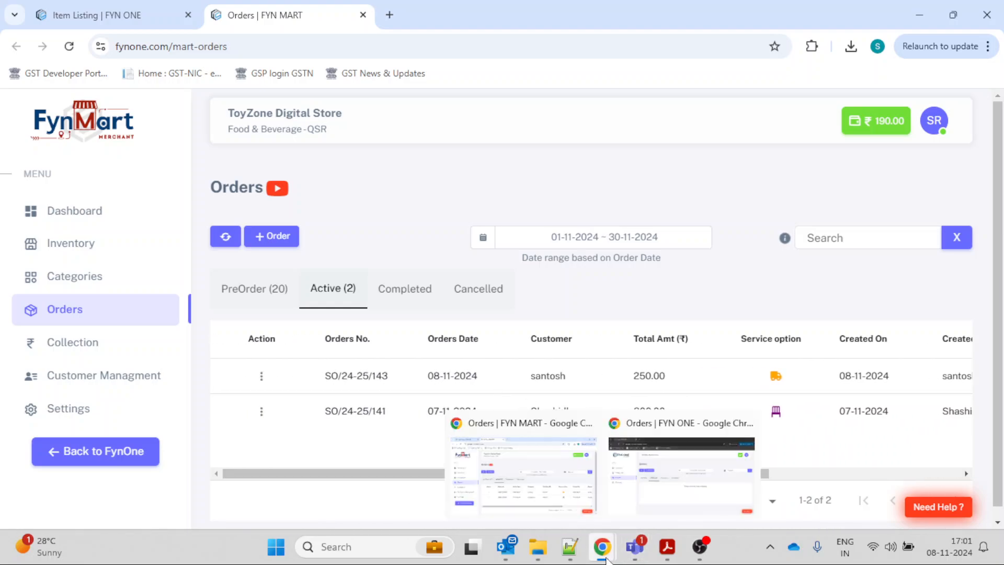
pyautogui.click(637, 499)
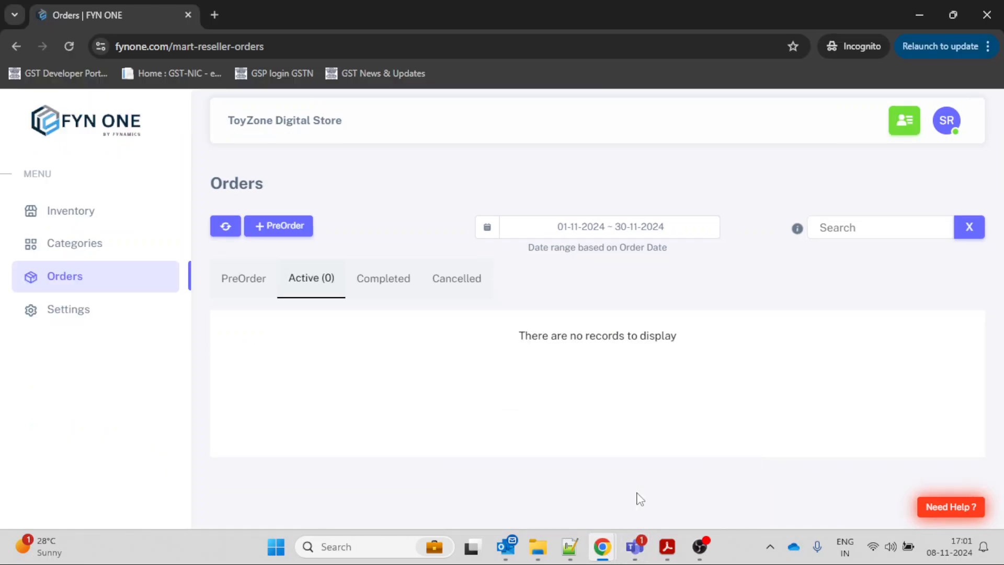
pyautogui.click(225, 226)
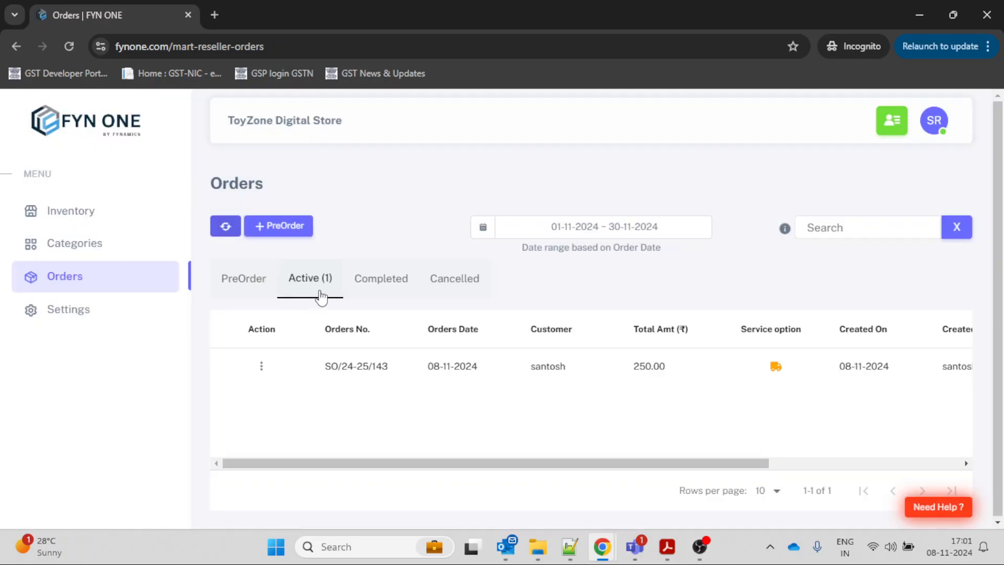
pyautogui.click(262, 368)
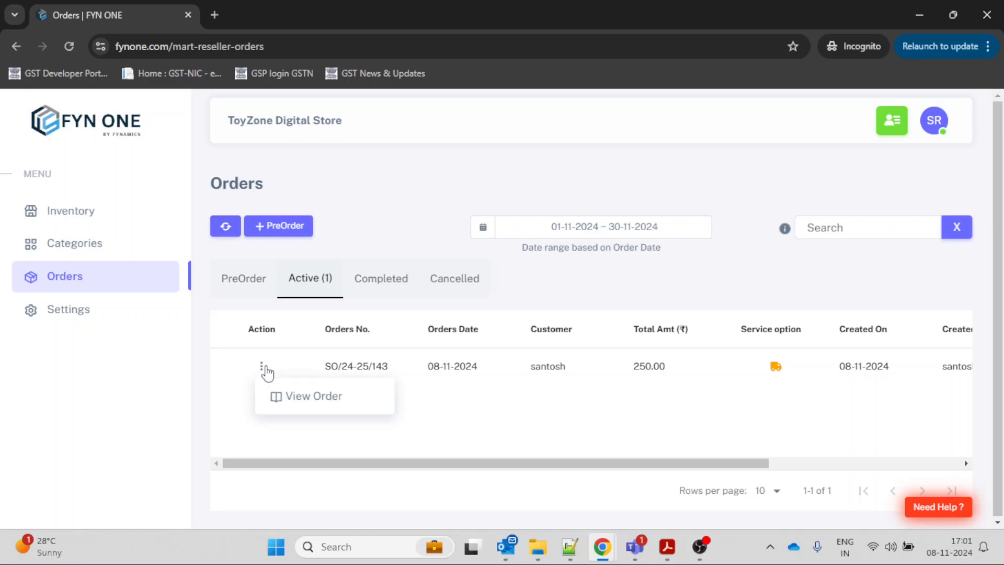
pyautogui.click(298, 360)
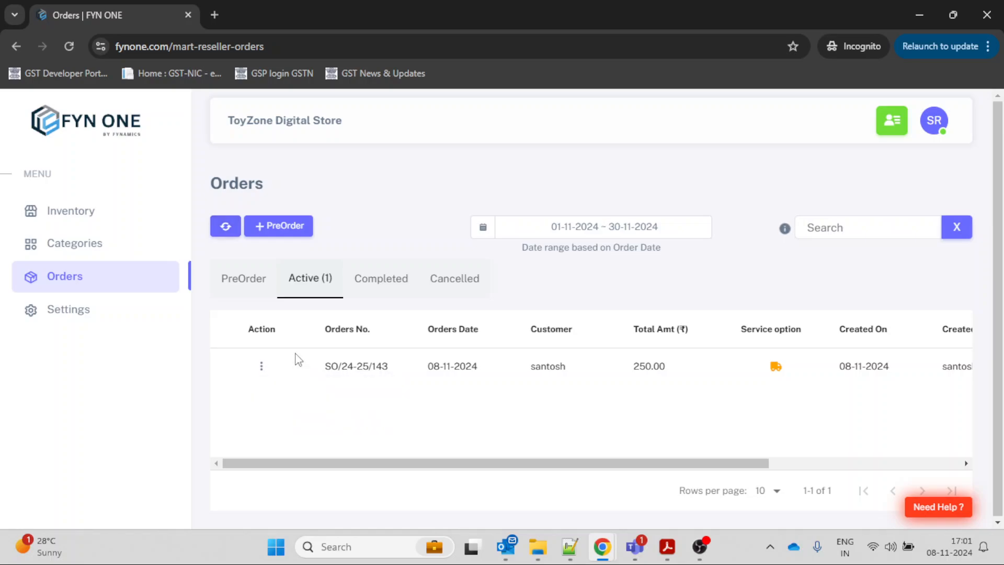
pyautogui.click(263, 371)
pyautogui.click(303, 397)
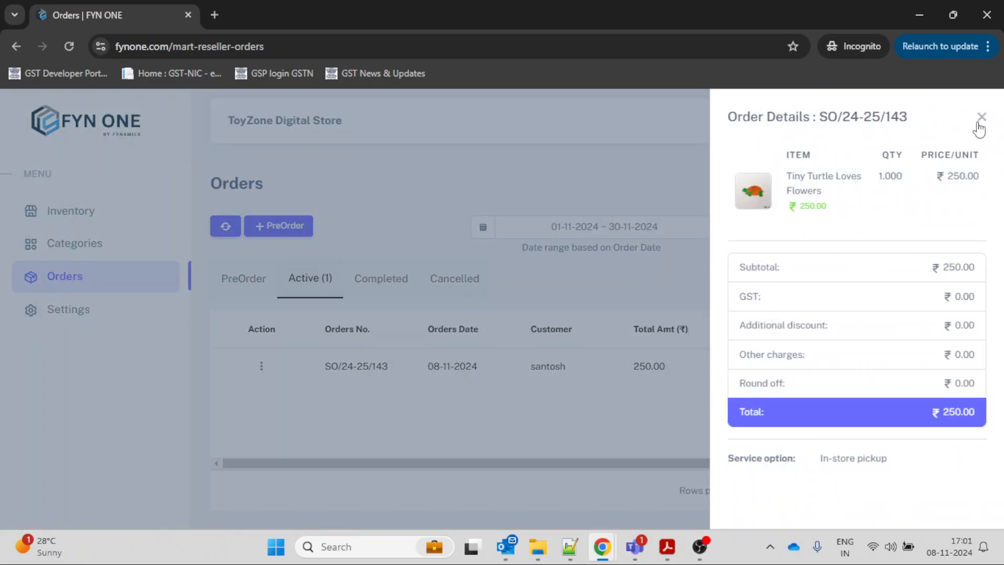
pyautogui.click(980, 121)
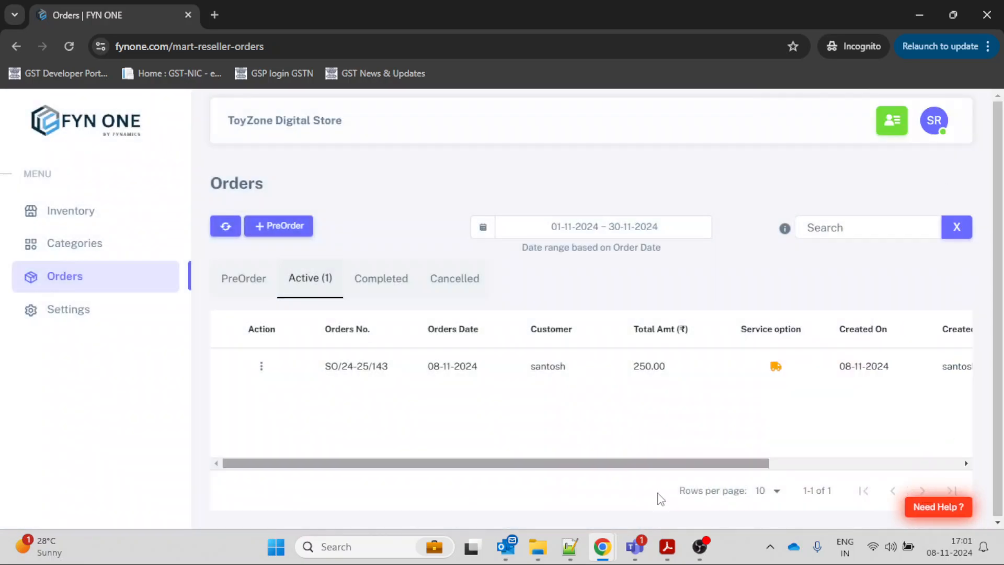
# Return to the merchant's FynMart window and convert the newest active order to an invoice.
pyautogui.moveTo(602, 547)
pyautogui.click(534, 473)
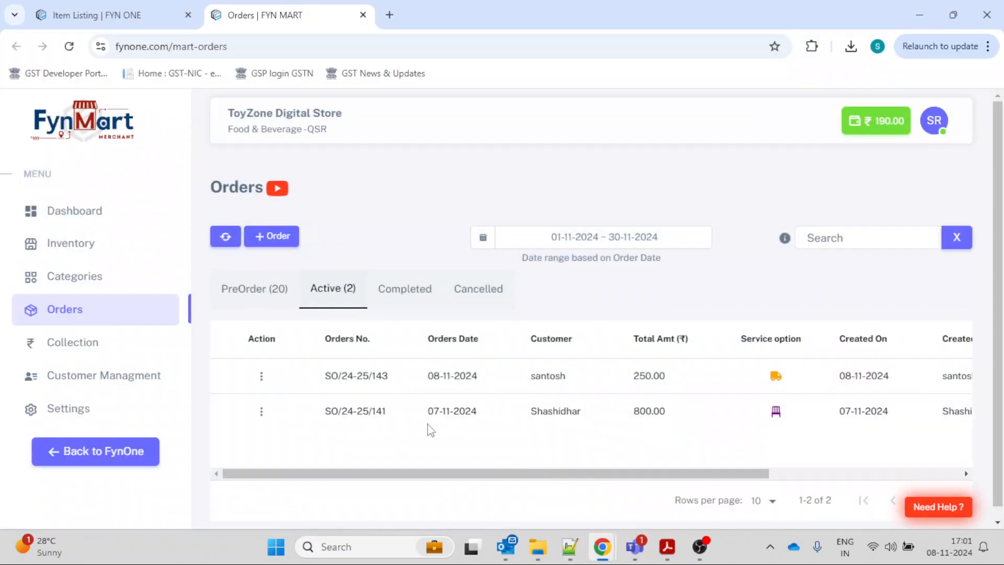
pyautogui.click(261, 379)
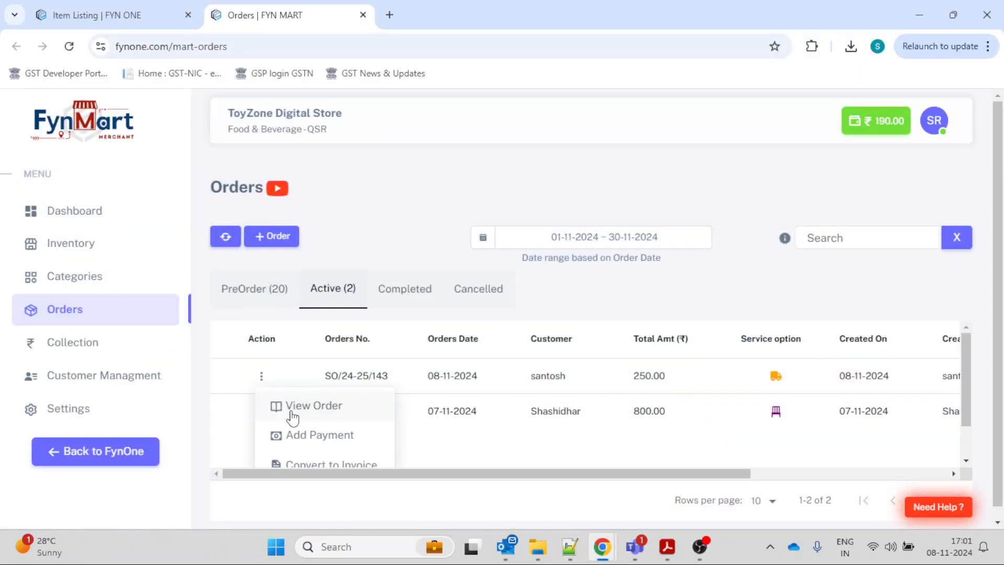
pyautogui.scroll(-1, 303, 423)
pyautogui.click(320, 432)
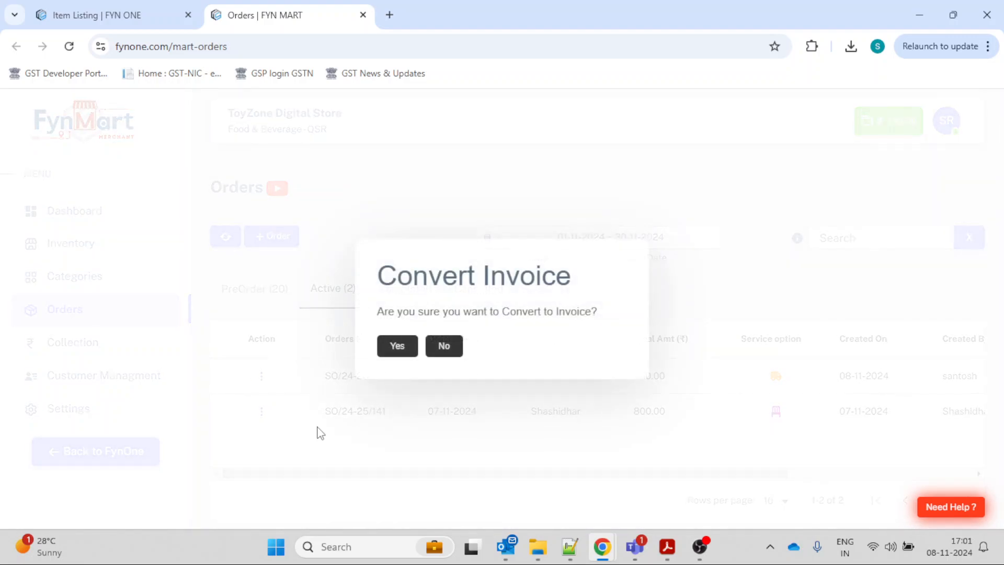
pyautogui.click(389, 348)
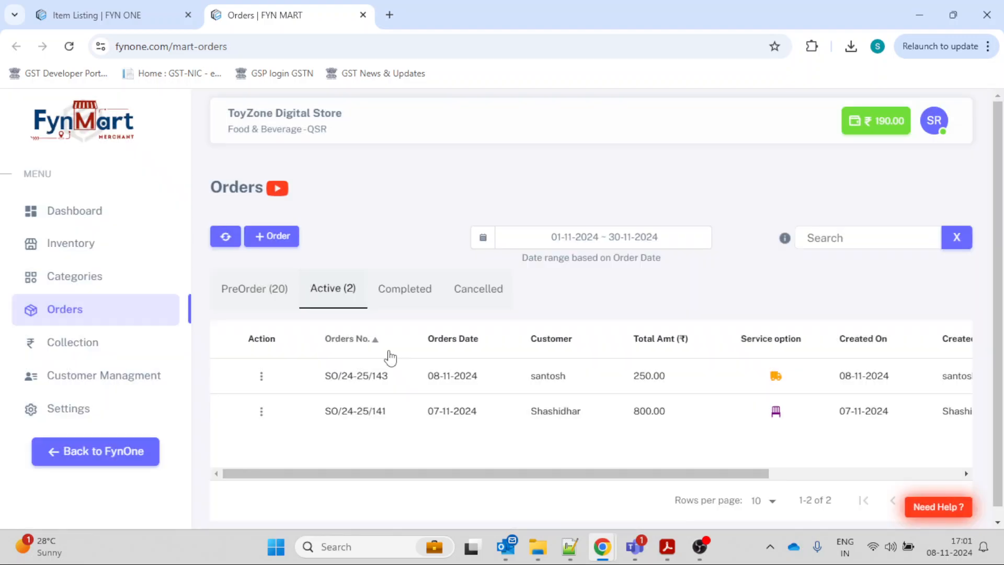
# Show the merchant's completed orders, then refresh the reseller portal and examine its completed order, including the Commission Amt column.
pyautogui.click(407, 290)
pyautogui.moveTo(610, 548)
pyautogui.click(657, 473)
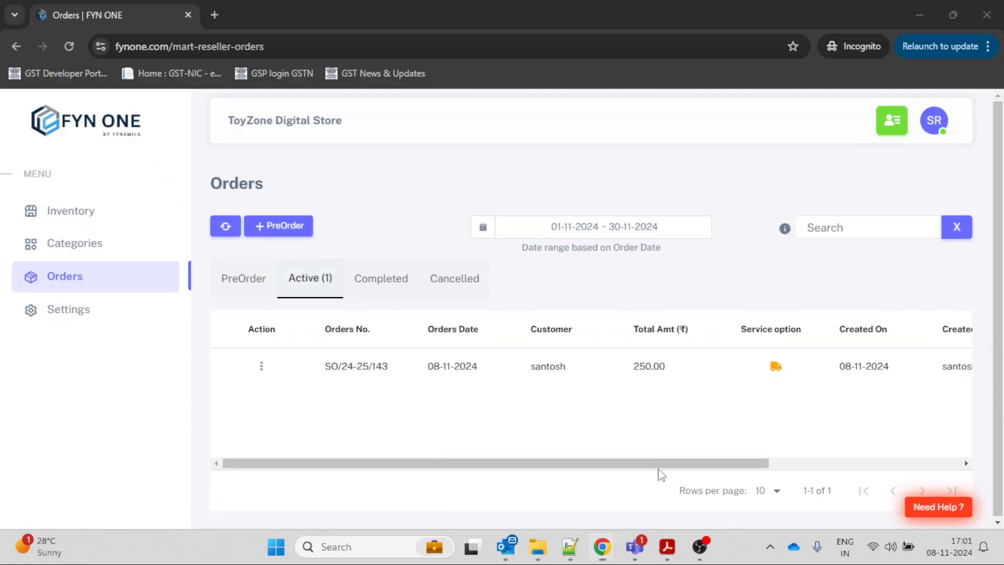
pyautogui.click(226, 230)
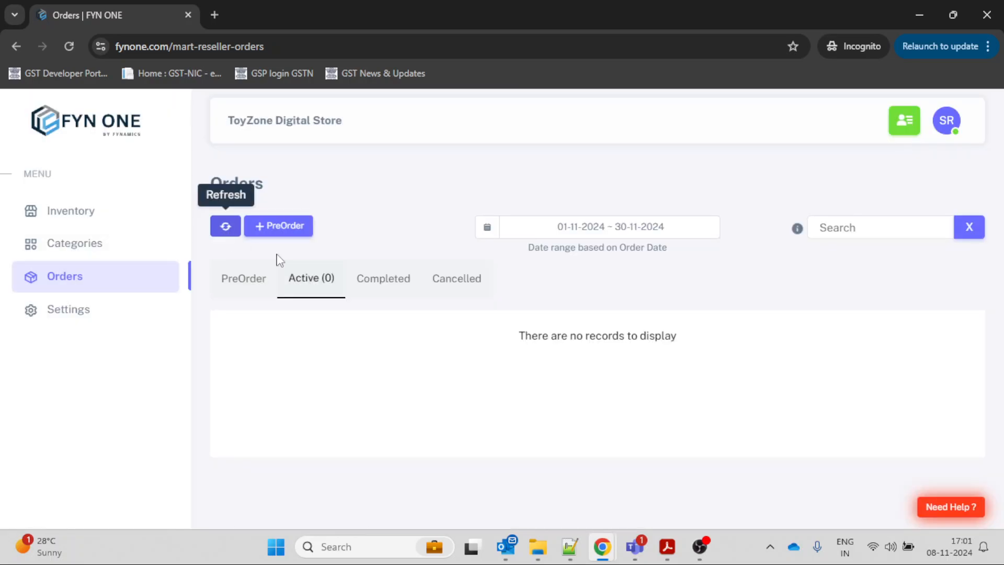
pyautogui.click(385, 289)
pyautogui.hscroll(5, 530, 404)
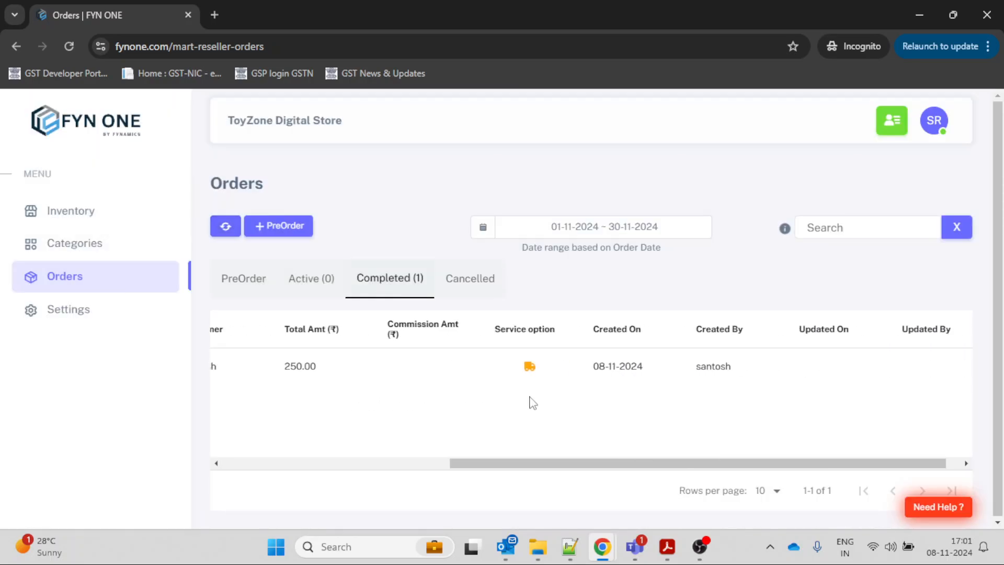
pyautogui.hscroll(-5, 531, 404)
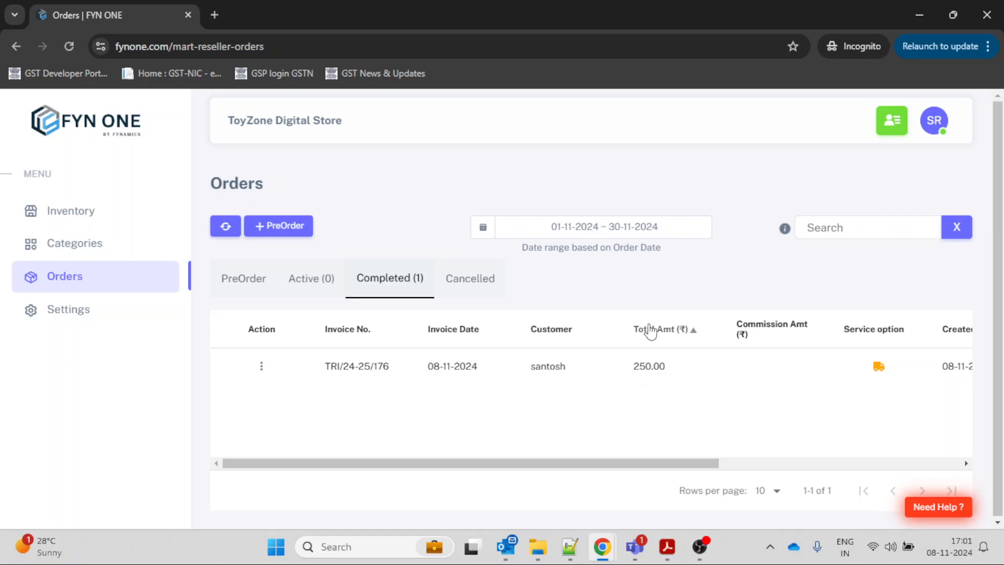
# Look through the reseller's Active and PreOrder order lists.
pyautogui.moveTo(602, 562)
pyautogui.moveTo(599, 541)
pyautogui.click(332, 292)
pyautogui.click(247, 289)
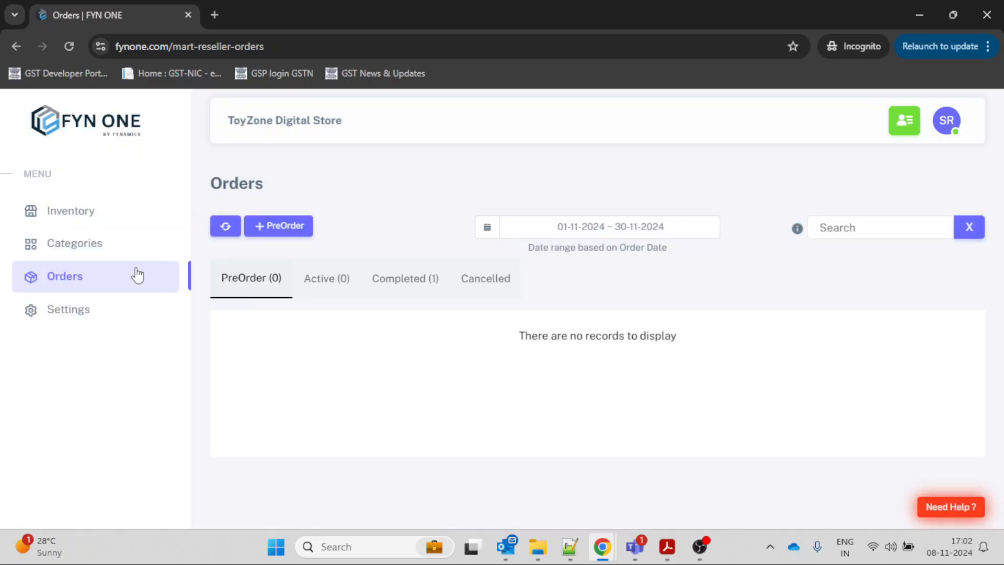
# Review the reseller's Categories and Inventory pages and return to Orders.
pyautogui.click(107, 254)
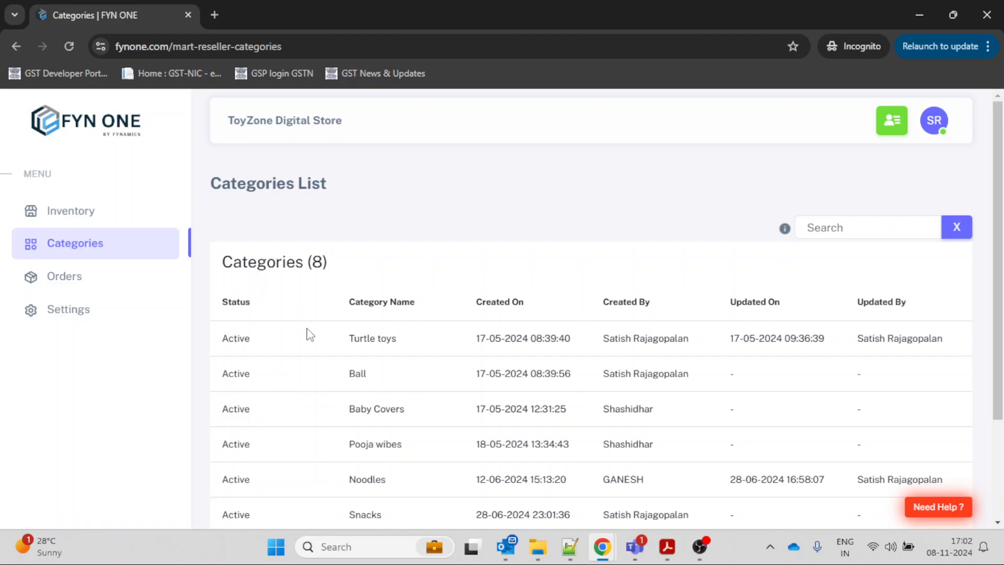
pyautogui.click(90, 225)
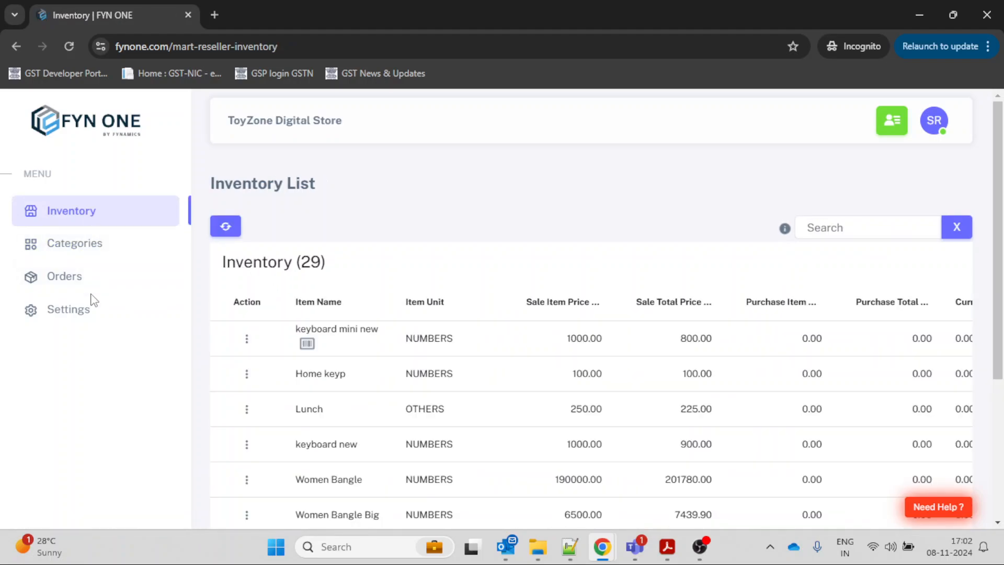
pyautogui.click(84, 289)
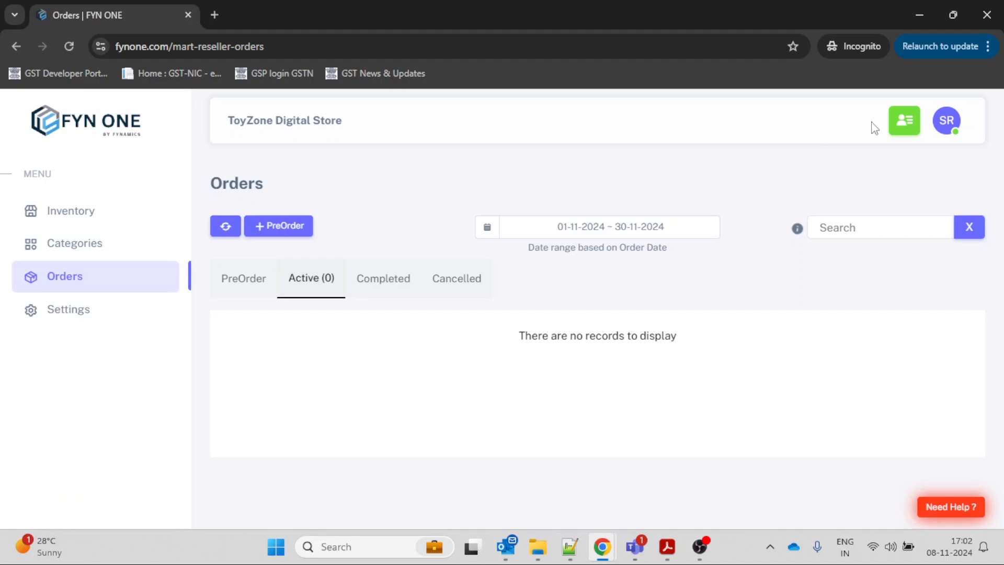
# Look at the reseller's store selection list beside the profile, close it and open the reseller Settings.
pyautogui.click(903, 124)
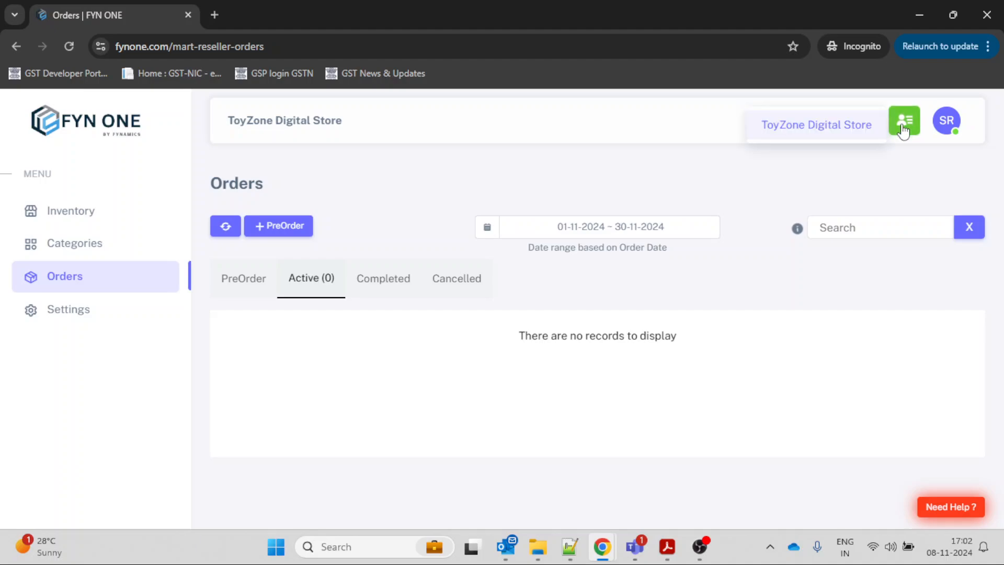
pyautogui.click(888, 161)
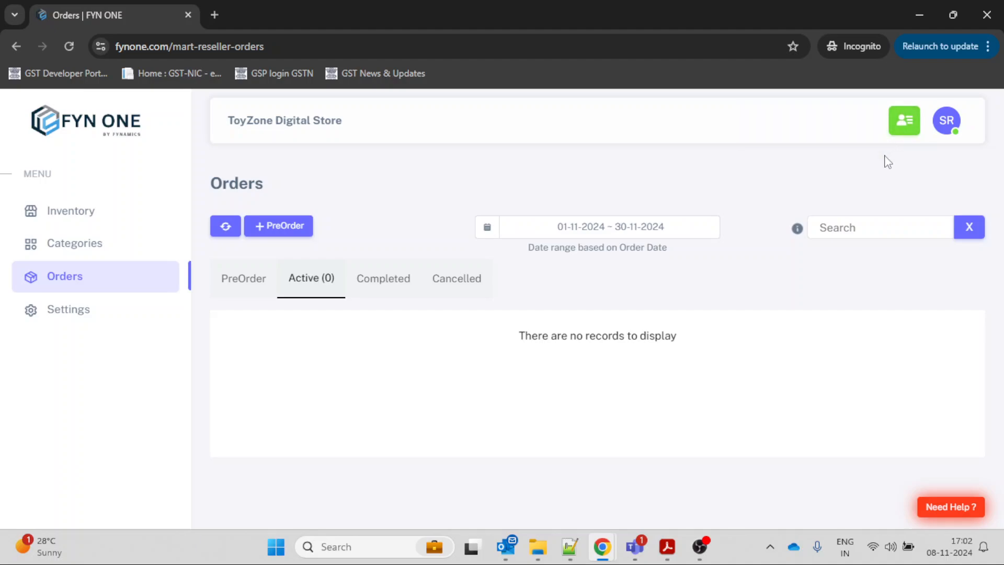
pyautogui.click(909, 112)
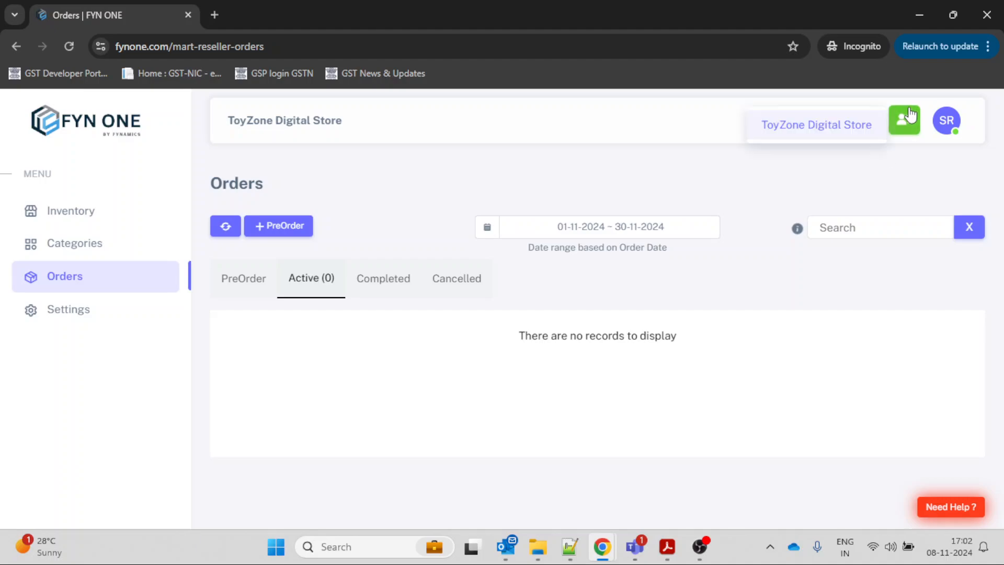
pyautogui.click(890, 158)
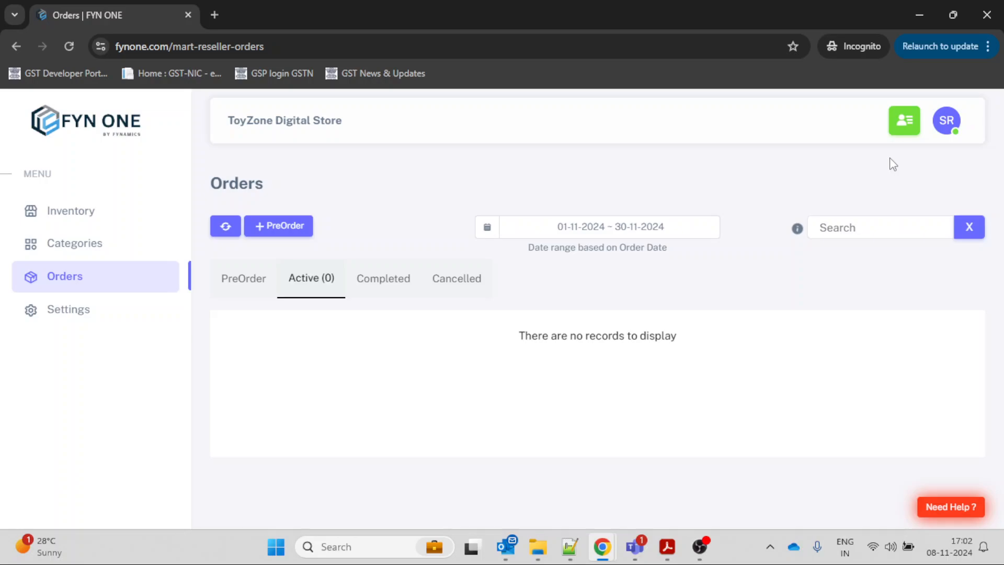
pyautogui.click(99, 313)
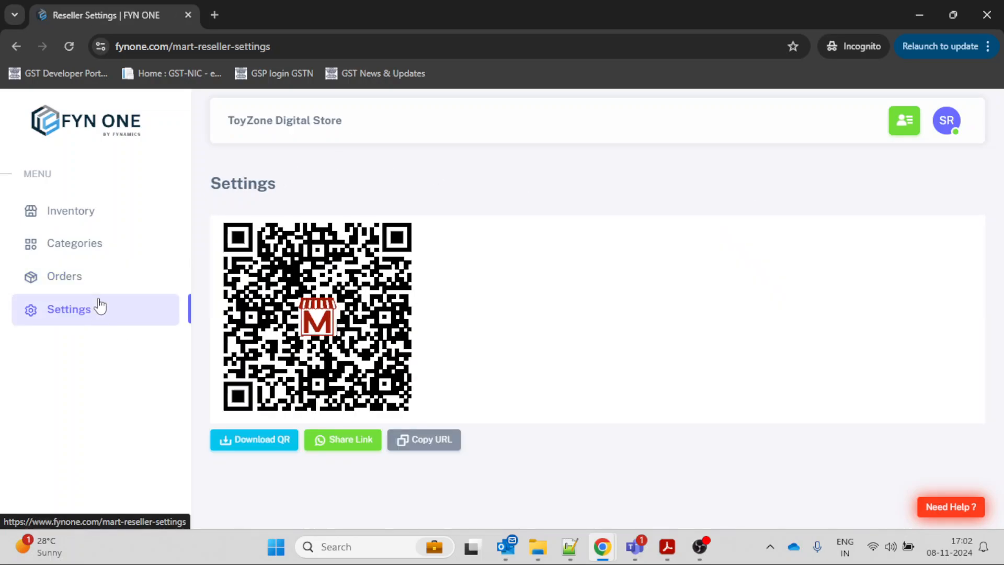
# Open the reseller Inventory, switch to the merchant's Orders window and start a new order for the existing customer found by phone number.
pyautogui.click(105, 211)
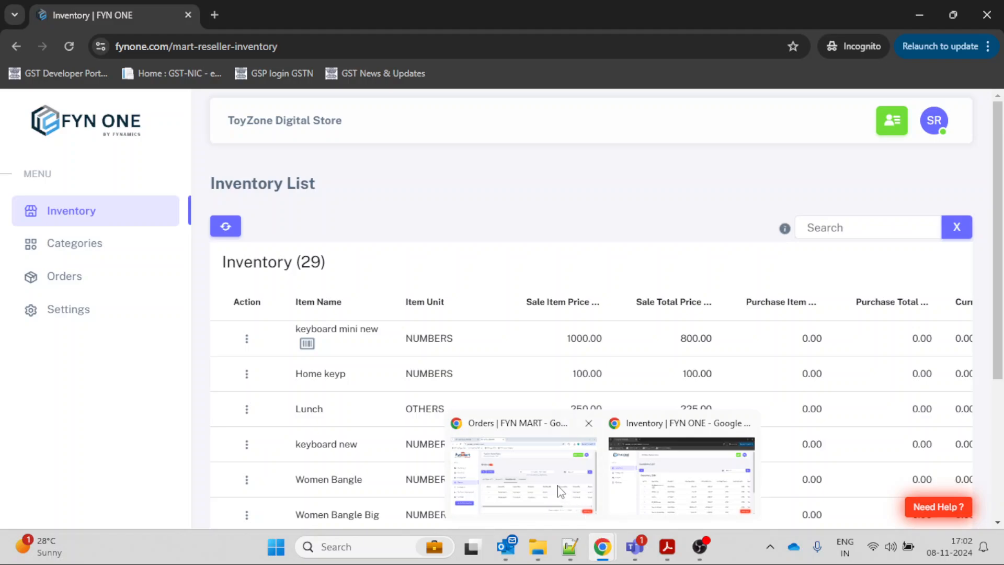
pyautogui.click(560, 491)
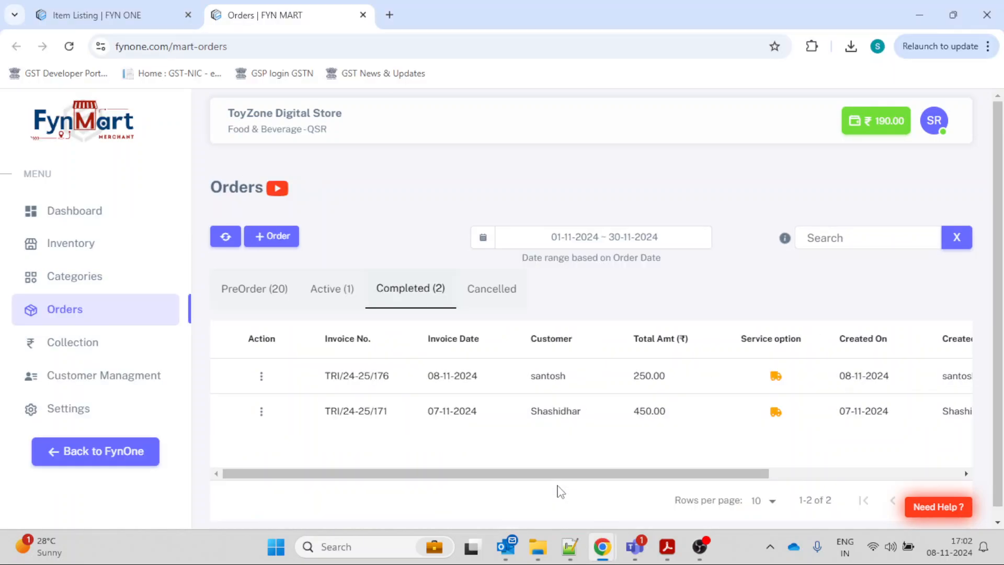
pyautogui.click(270, 240)
pyautogui.click(385, 208)
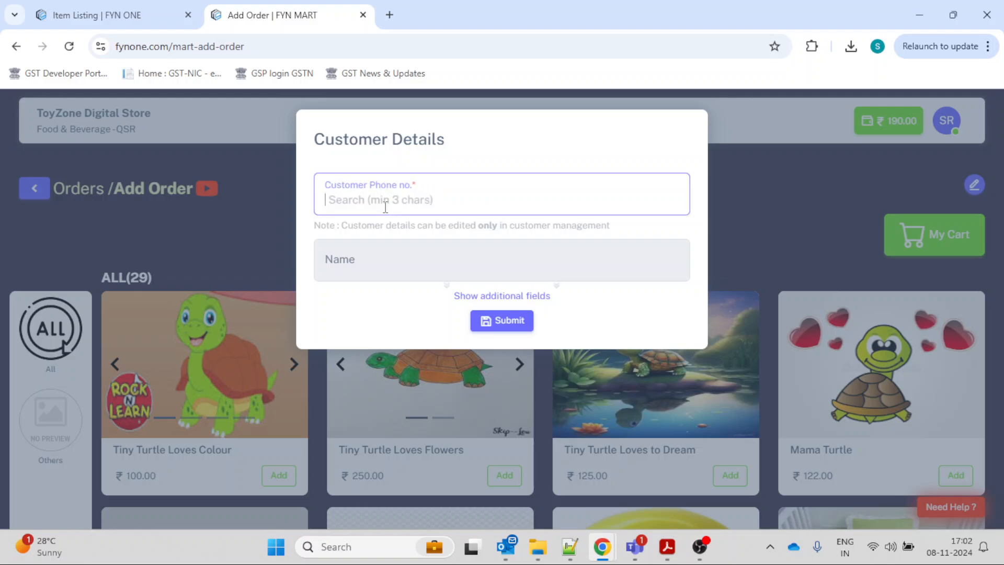
pyautogui.write('987')
pyautogui.click(393, 245)
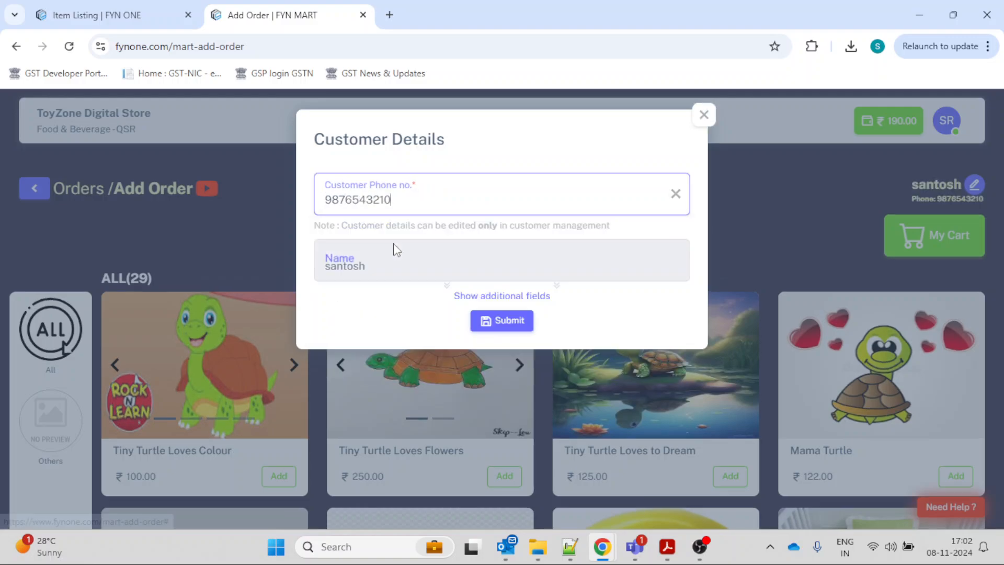
pyautogui.click(500, 321)
# Reload the merchant's Add Order page and select the same existing customer again by phone number.
pyautogui.scroll(-10, 500, 329)
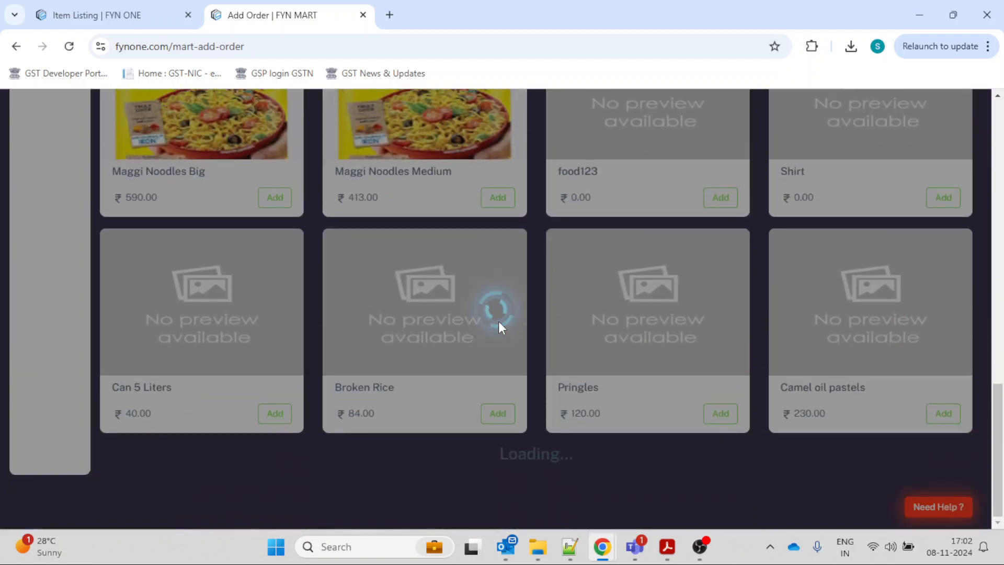
pyautogui.scroll(-10, 499, 327)
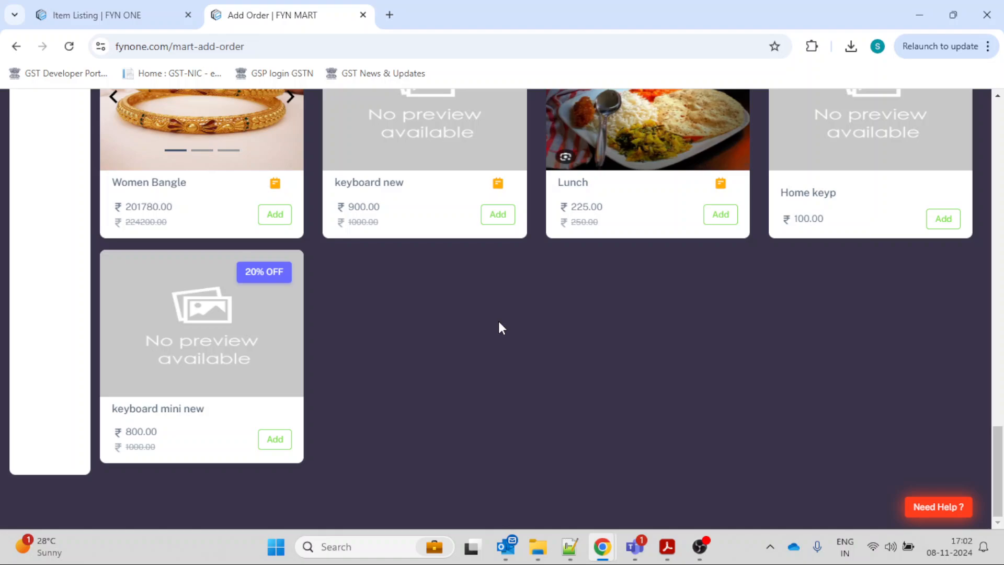
pyautogui.press('F5')
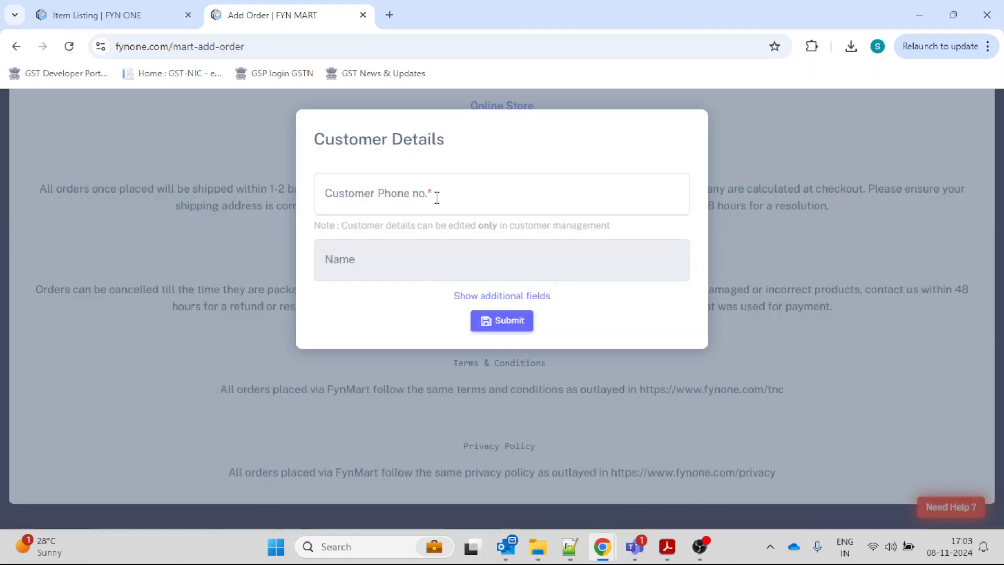
pyautogui.click(436, 197)
pyautogui.write('987')
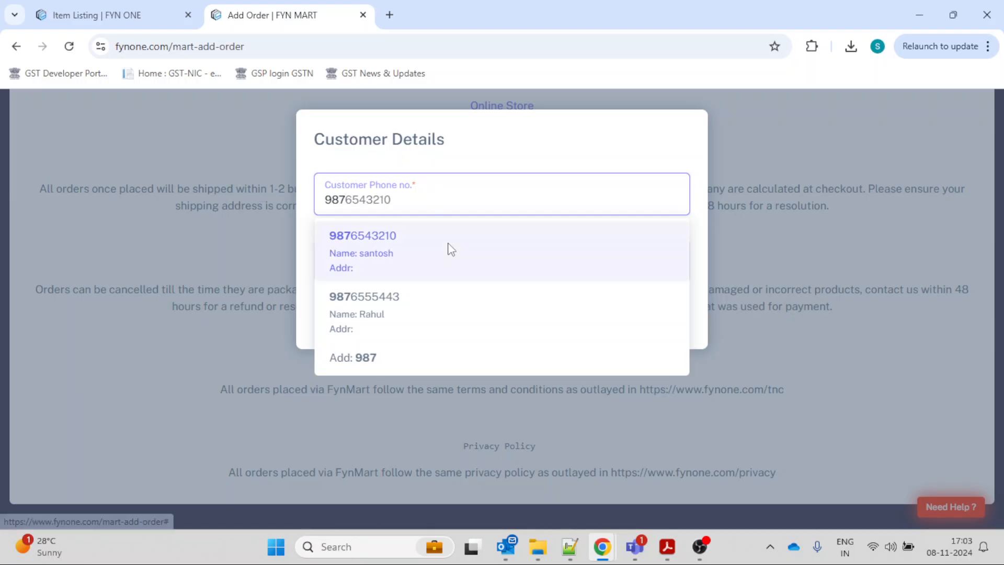
pyautogui.click(448, 246)
pyautogui.click(499, 321)
# Examine the store information below the merchant's products, from About ToyZone and Contact Info through the shipping, refund, terms and privacy policies.
pyautogui.scroll(20, 508, 328)
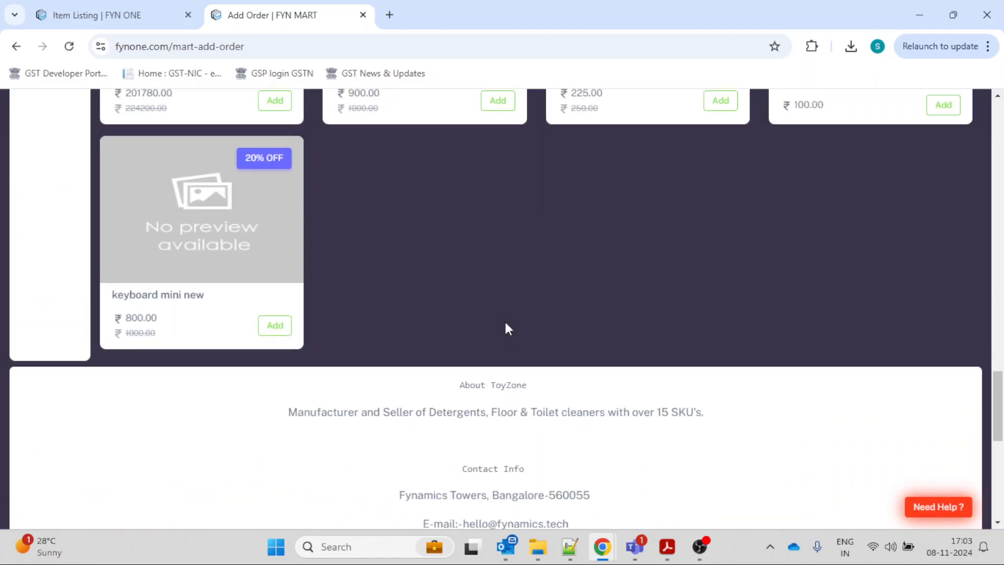
pyautogui.scroll(-12, 508, 330)
pyautogui.scroll(-12, 506, 328)
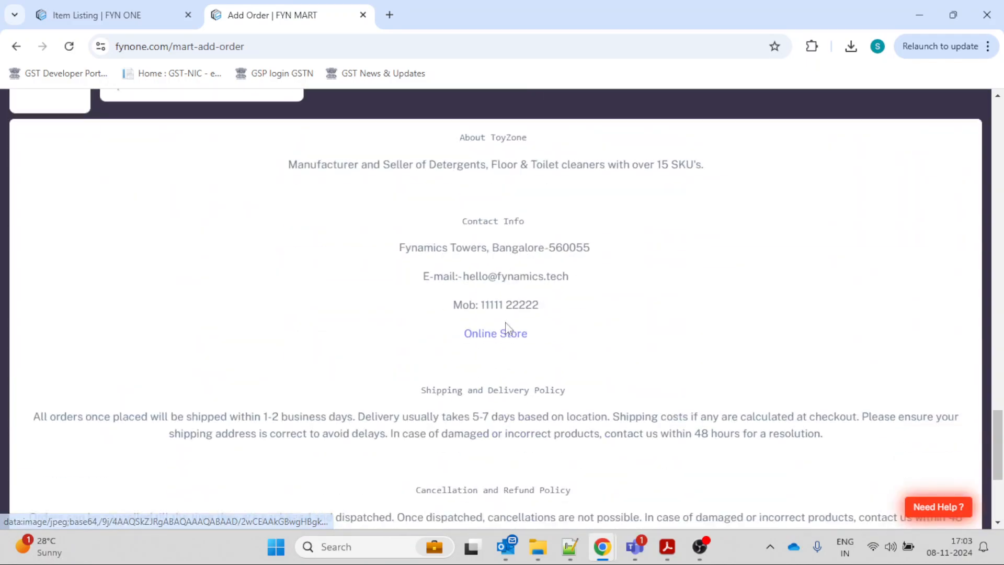
pyautogui.scroll(4, 506, 324)
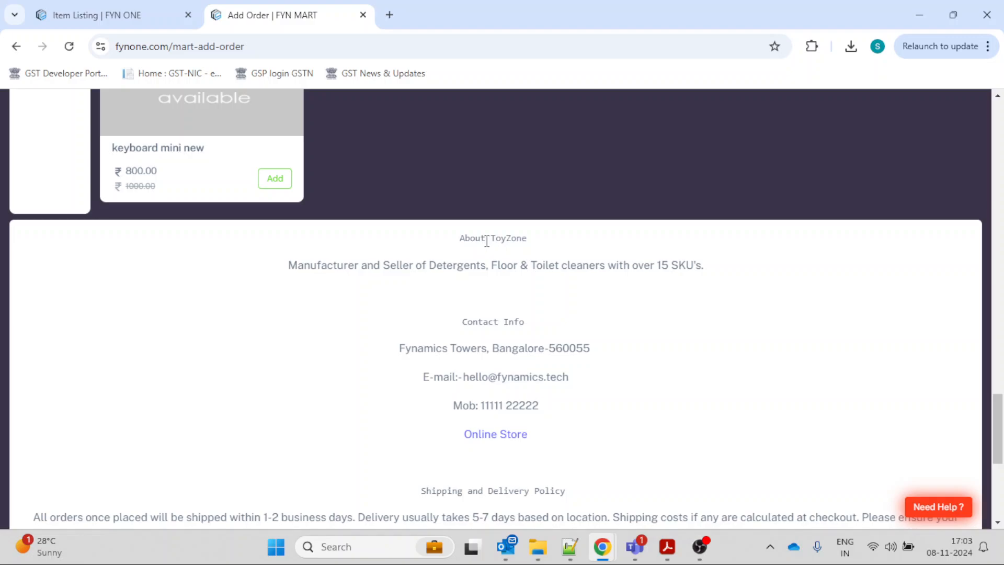
pyautogui.scroll(-4, 487, 241)
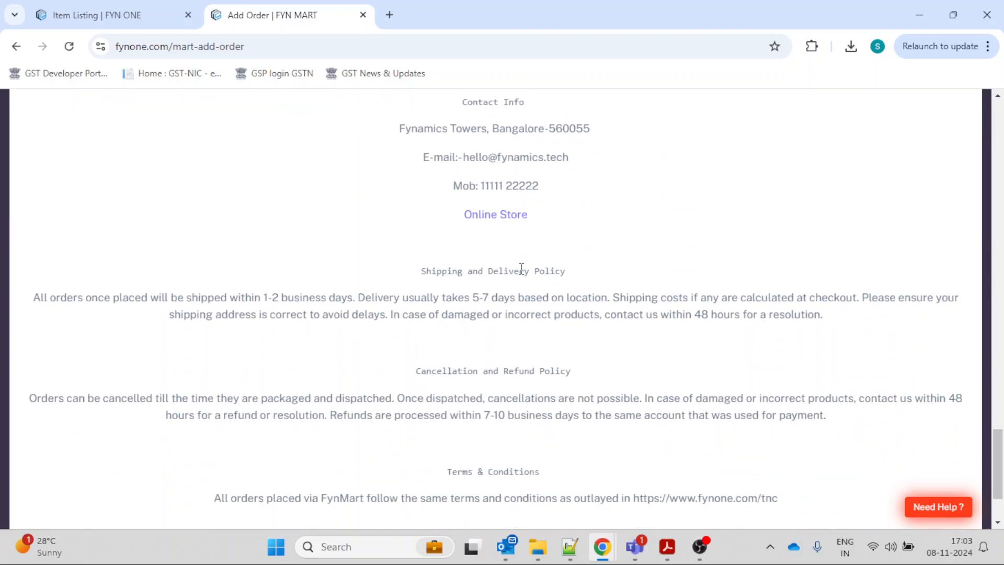
pyautogui.scroll(-2, 521, 269)
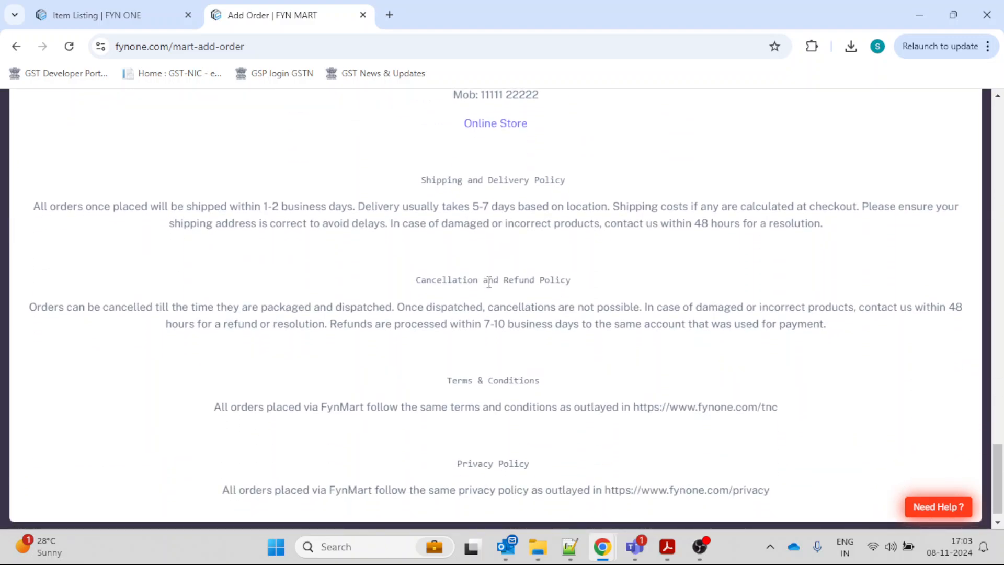
pyautogui.scroll(-1, 489, 283)
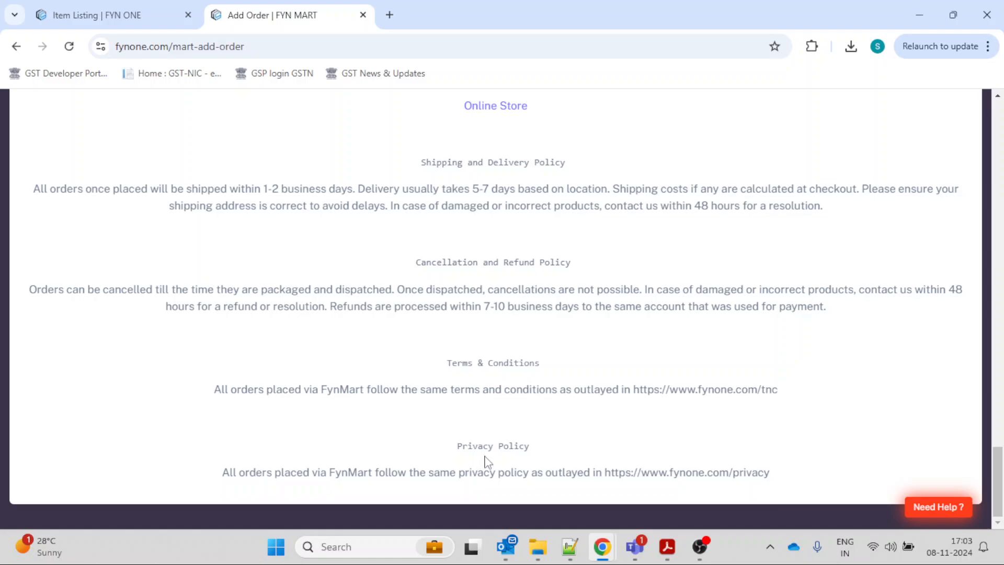
pyautogui.scroll(4, 490, 390)
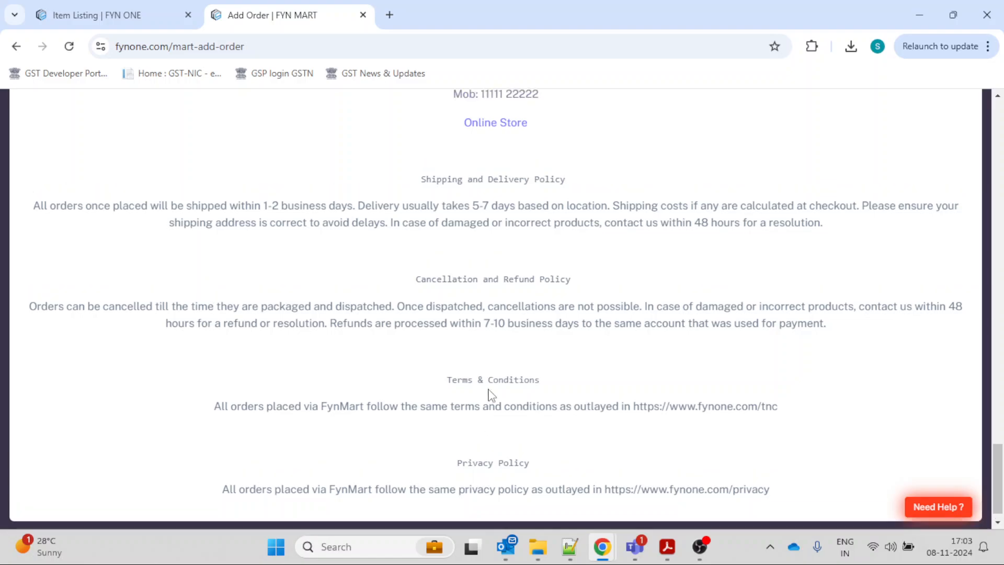
pyautogui.scroll(20, 489, 390)
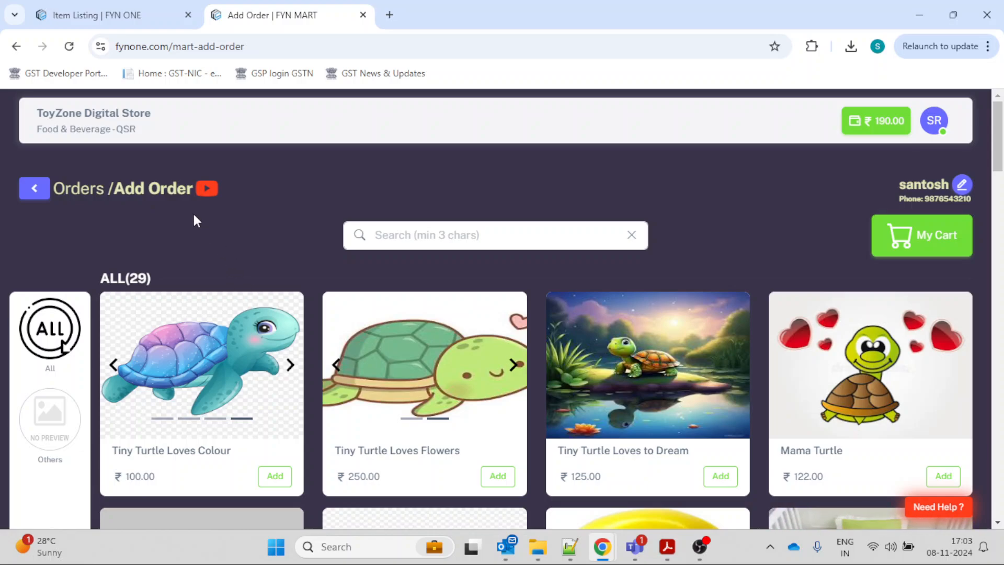
# Switch to the reseller portal, open its Orders and start a preorder for the existing customer found by phone number.
pyautogui.moveTo(612, 539)
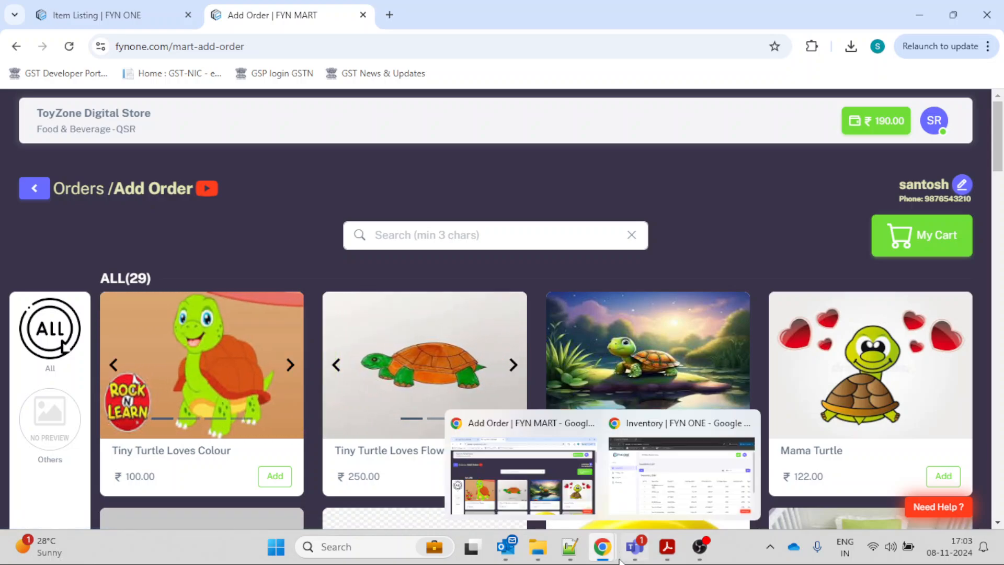
pyautogui.click(636, 497)
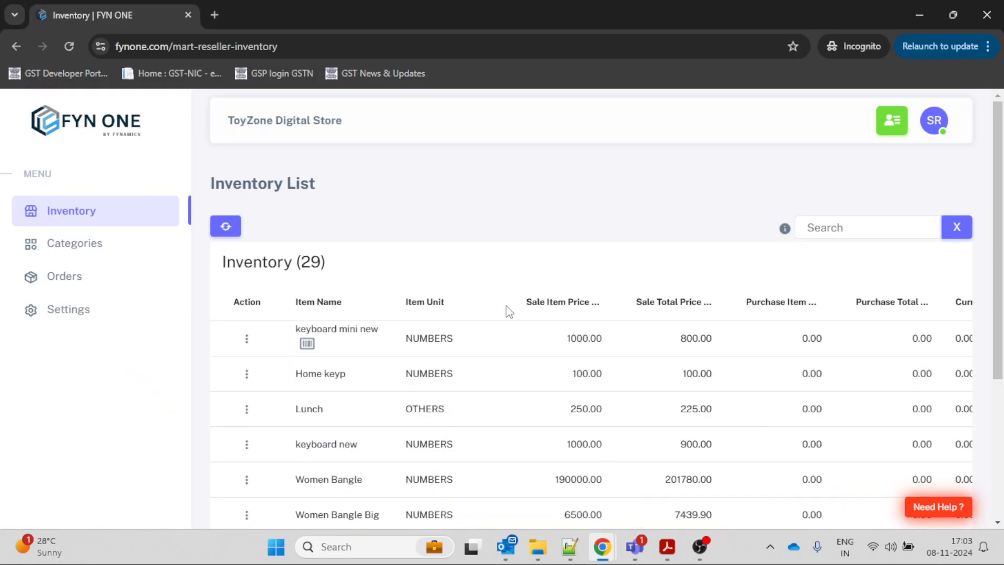
pyautogui.click(88, 281)
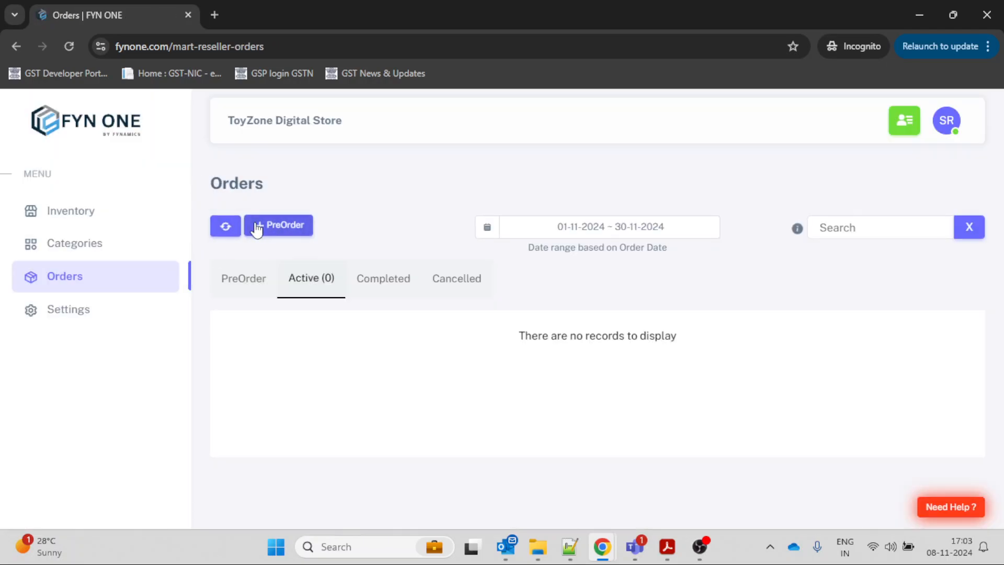
pyautogui.click(254, 227)
pyautogui.click(369, 199)
pyautogui.write('987')
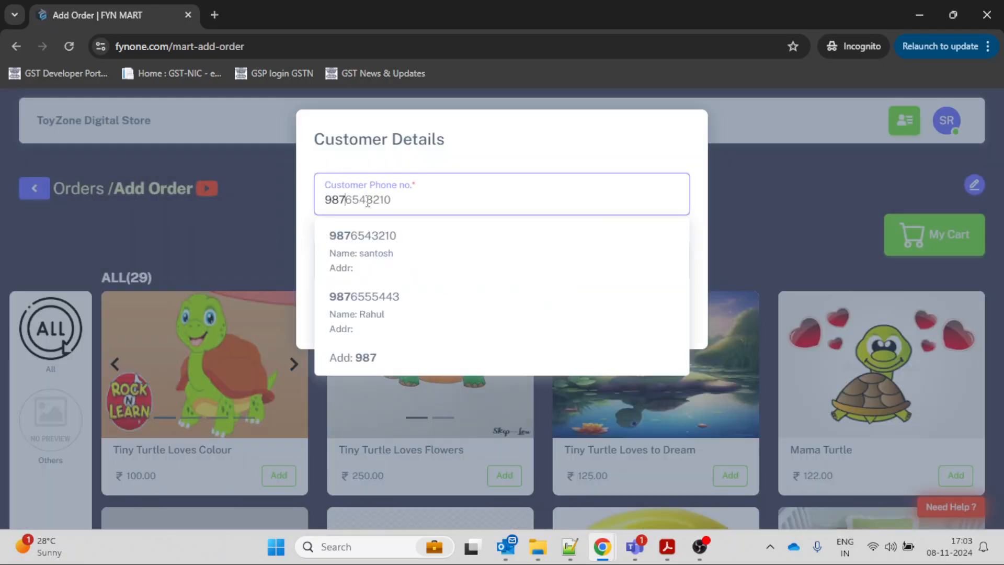
pyautogui.click(381, 238)
pyautogui.click(485, 324)
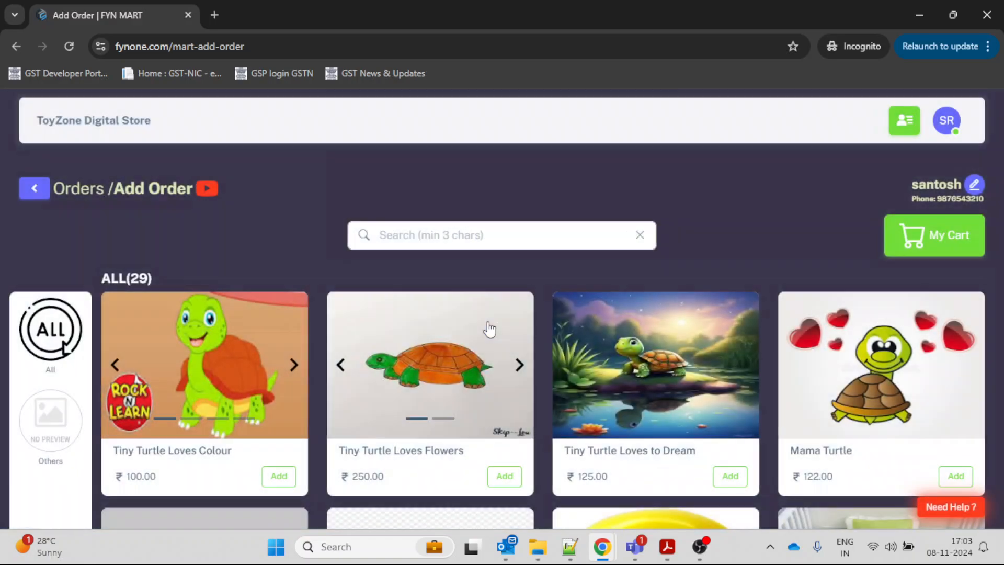
# Review the store's contact and policy sections below the products on the reseller's Add Order page and return to the product list.
pyautogui.scroll(-20, 489, 328)
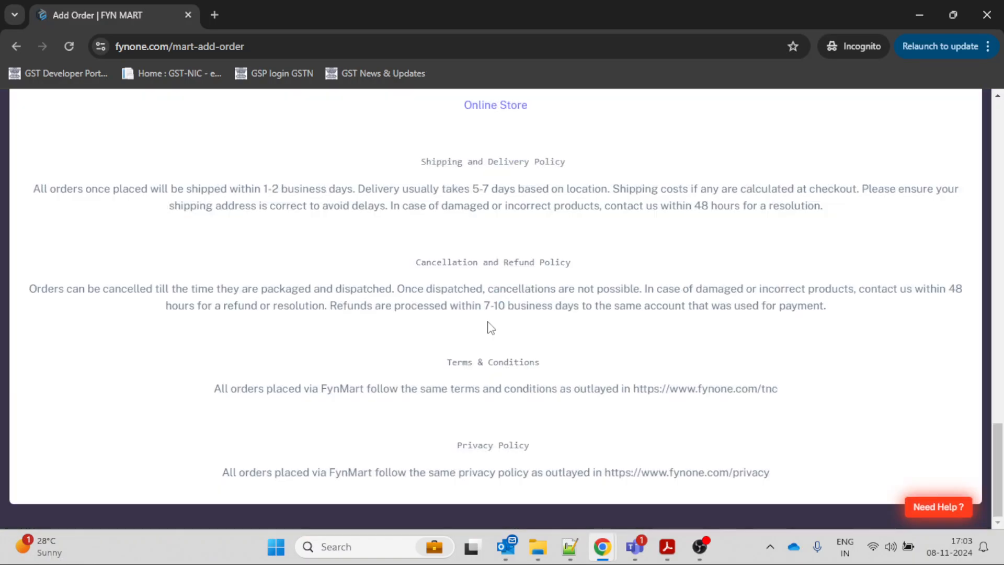
pyautogui.scroll(5, 491, 328)
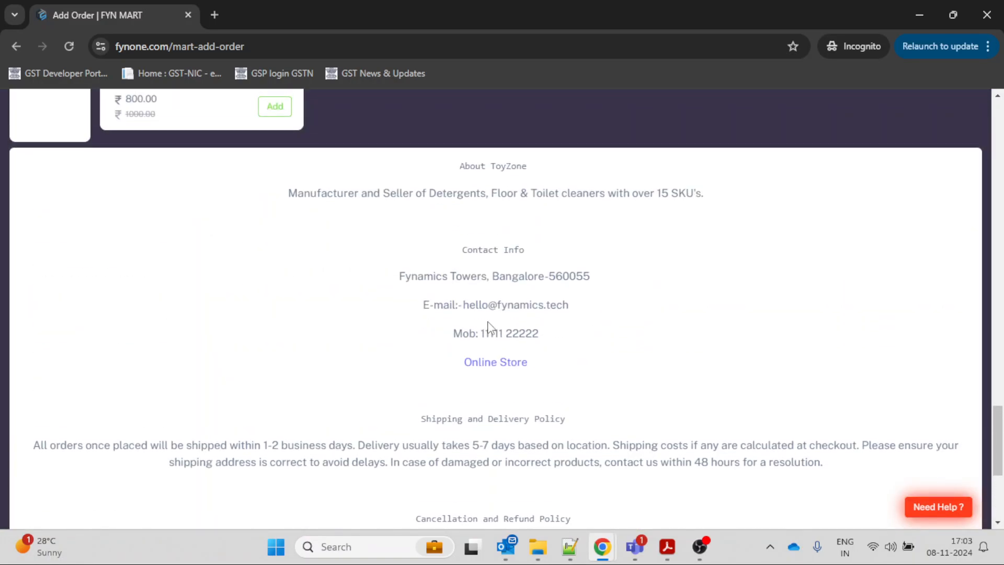
pyautogui.scroll(-5, 489, 328)
pyautogui.scroll(20, 489, 329)
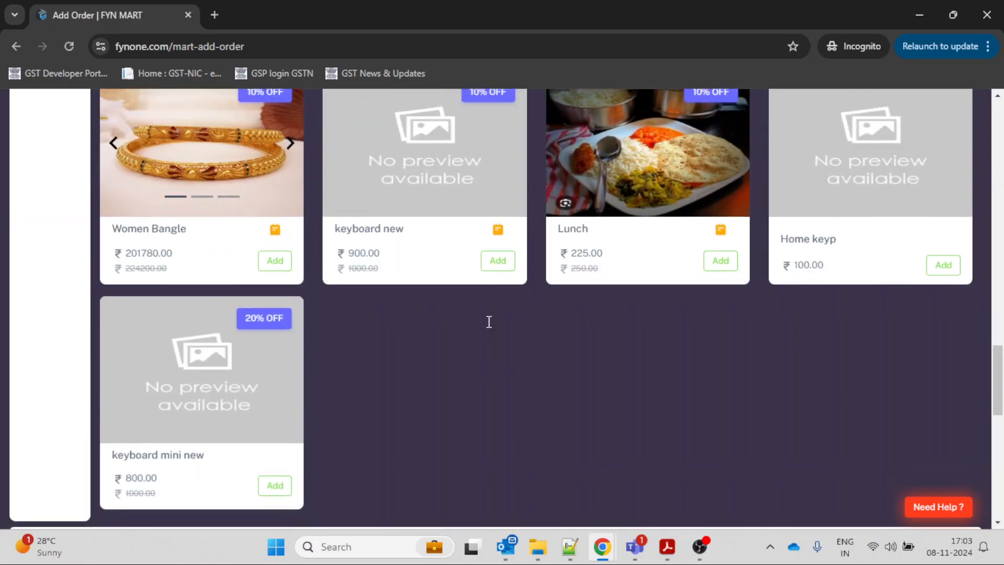
pyautogui.scroll(2, 489, 329)
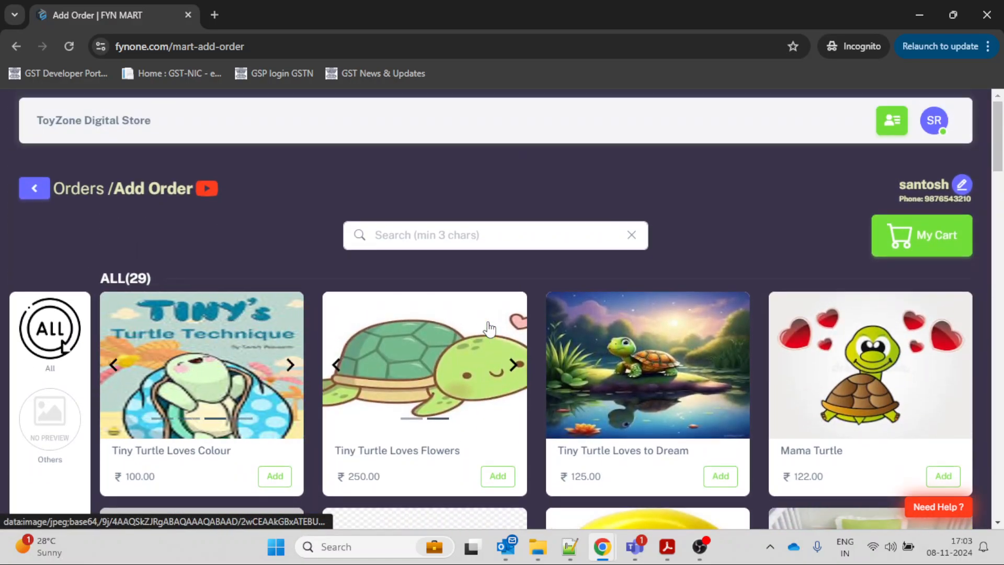